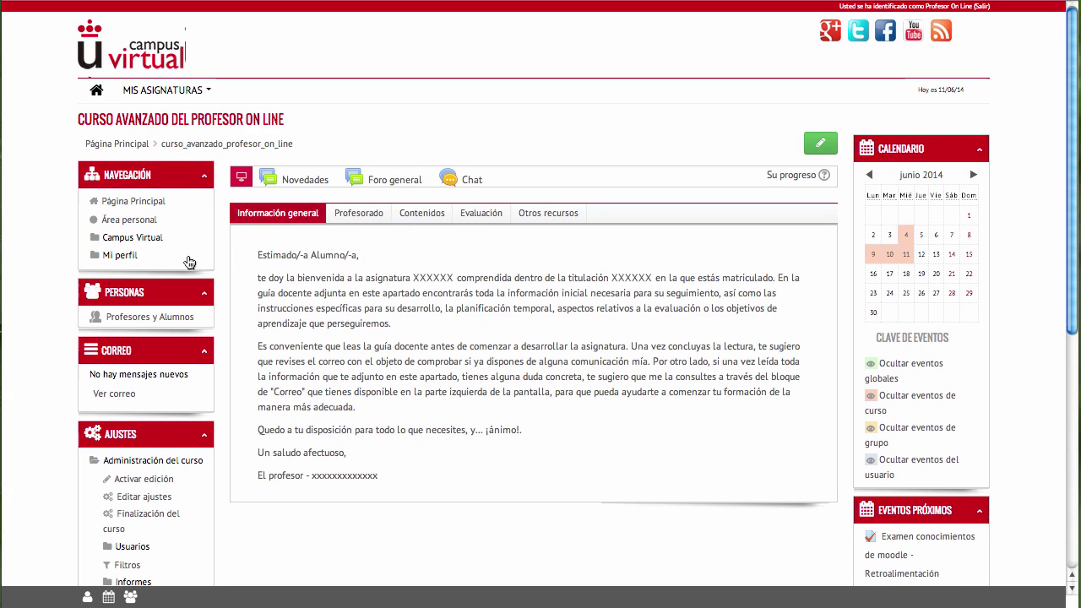
Open the course's question bank (Banco de preguntas) from the course administration
scroll(187, 262, "down", 3)
scroll(187, 262, "down", 1)
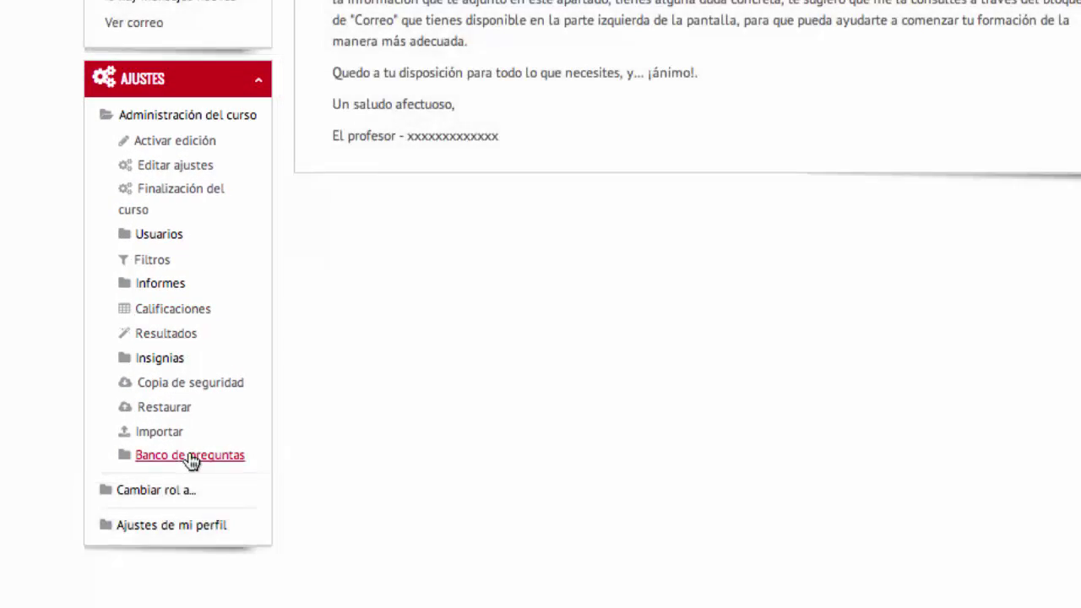
left_click(191, 457)
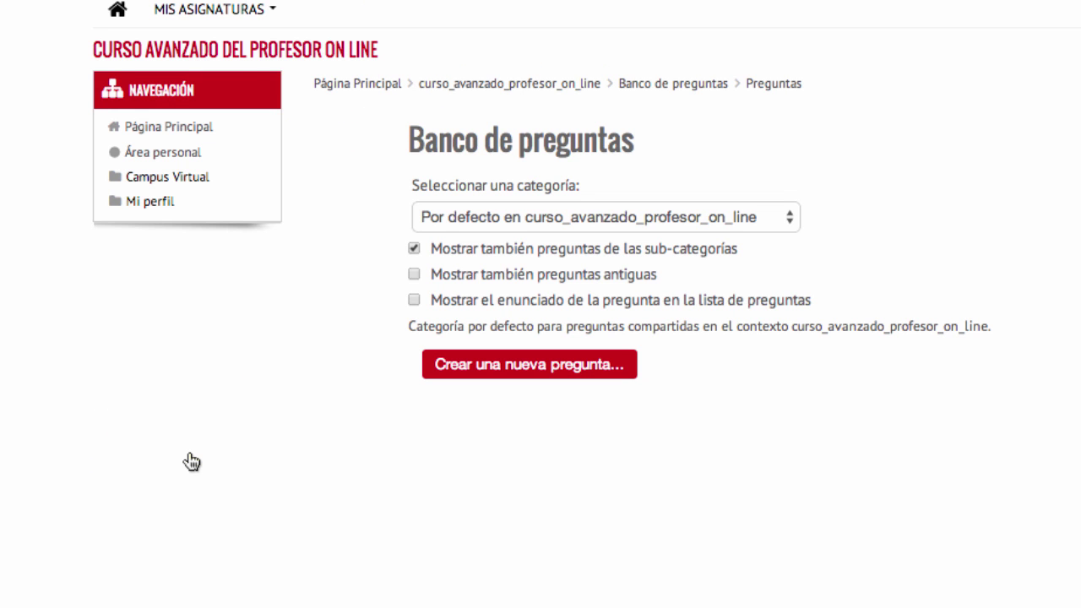
Display the question bank's questions for the category Tema 1
scroll(192, 461, "down", 3)
left_click(182, 512)
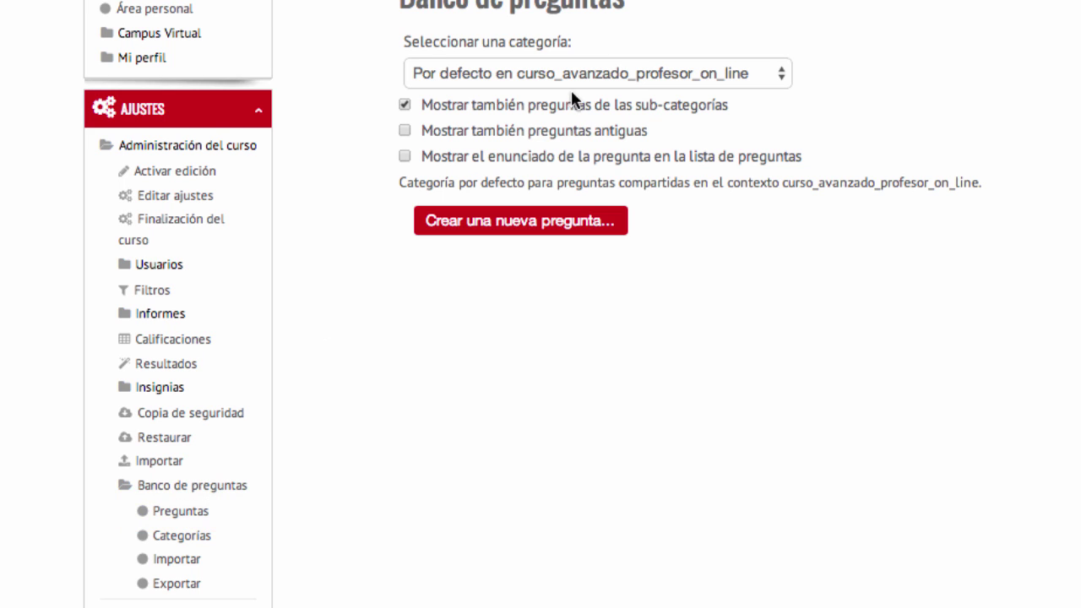
left_click(681, 75)
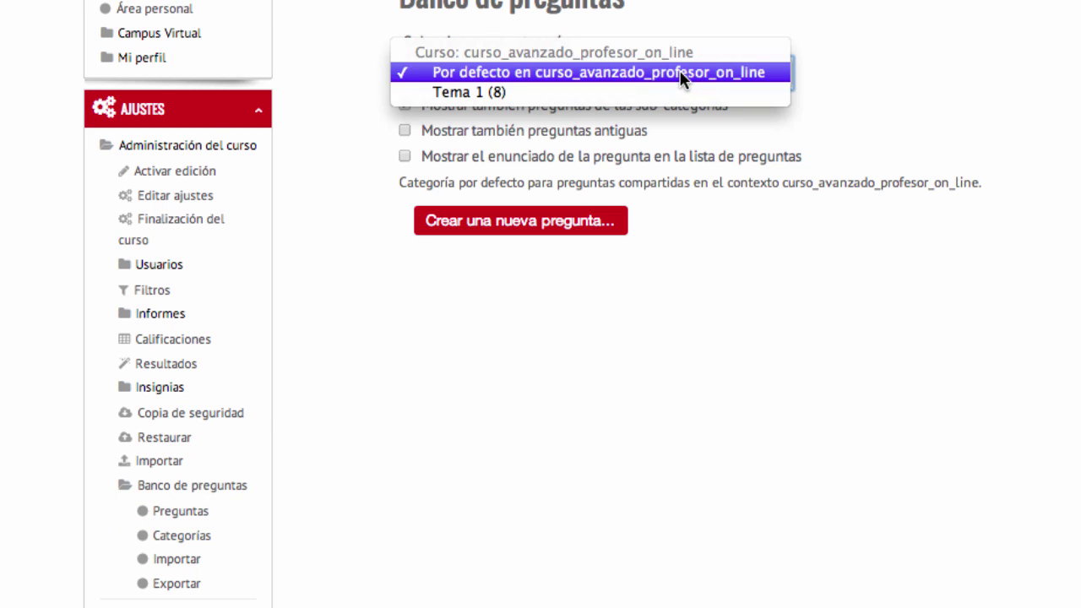
left_click(558, 103)
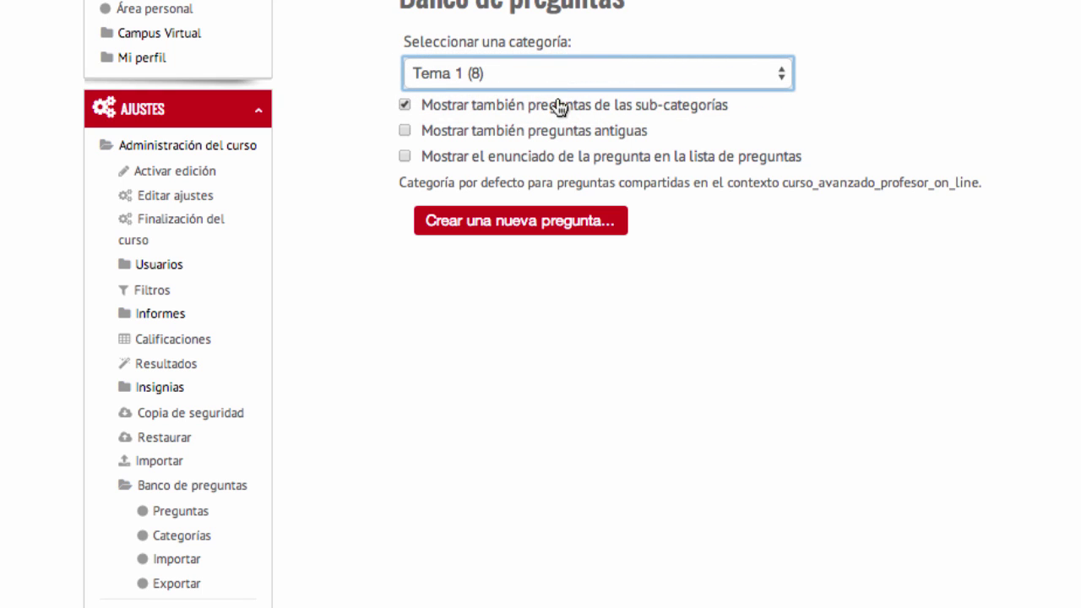
Start creating a new question of the type Calculada opción múltiple
scroll(557, 106, "down", 2)
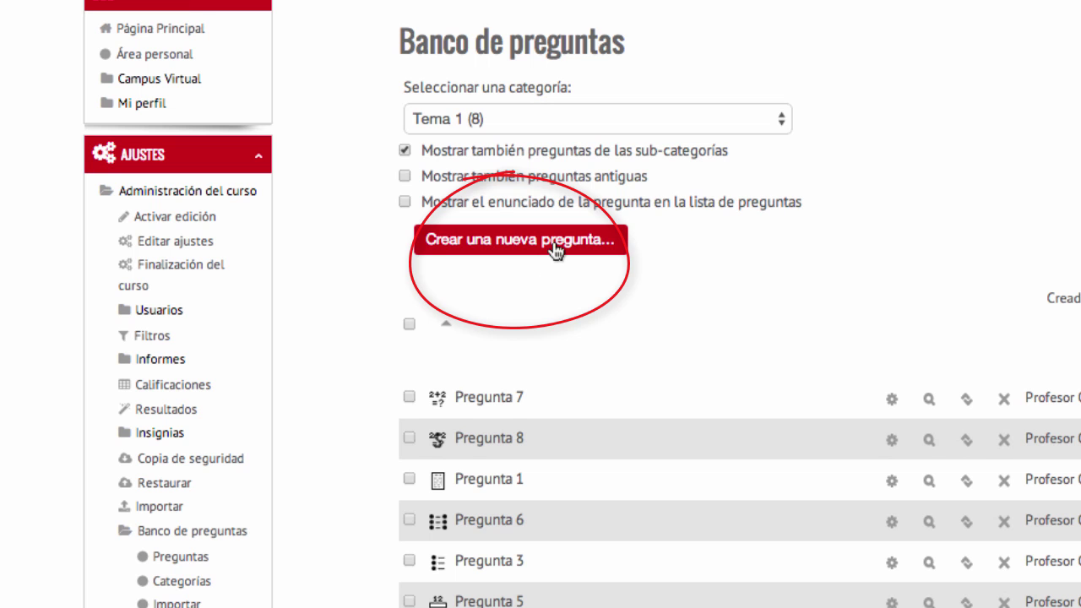
left_click(553, 242)
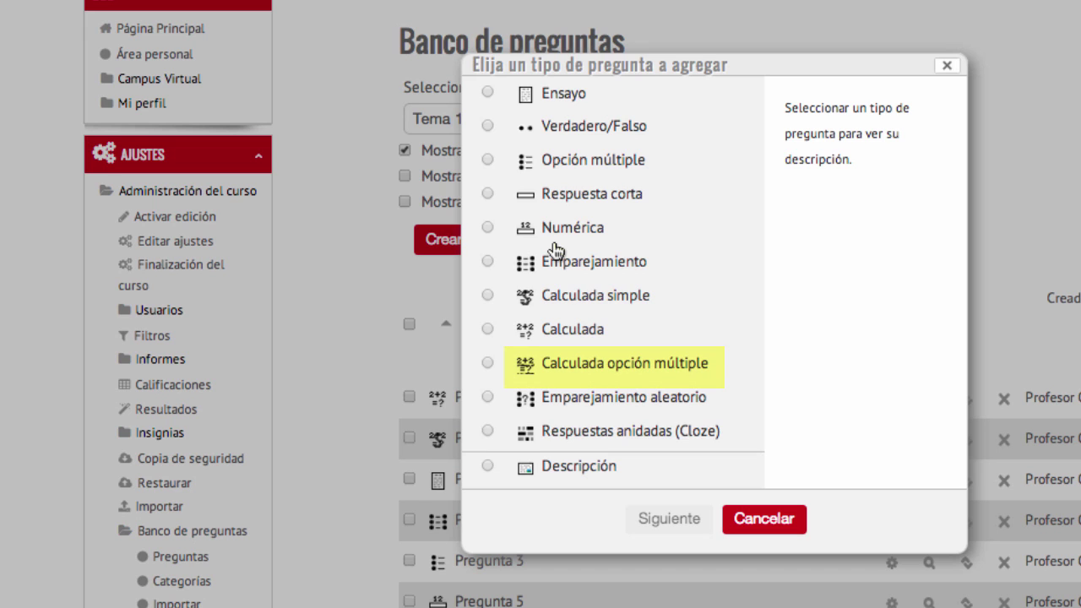
left_click(579, 365)
left_click(664, 524)
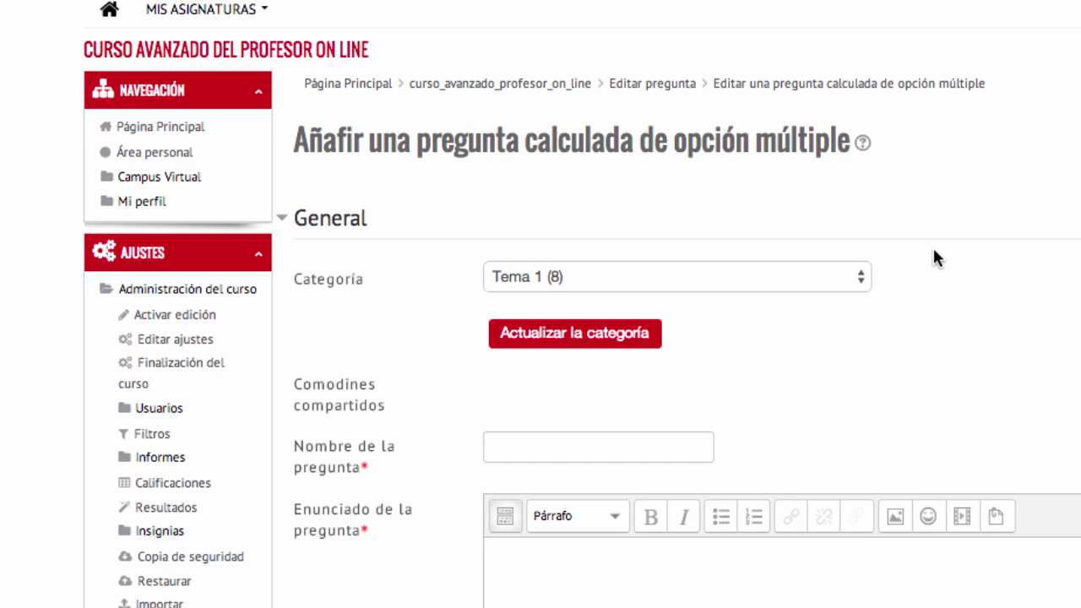
Name the new question "Pregunta 9"
scroll(933, 260, "down", 1)
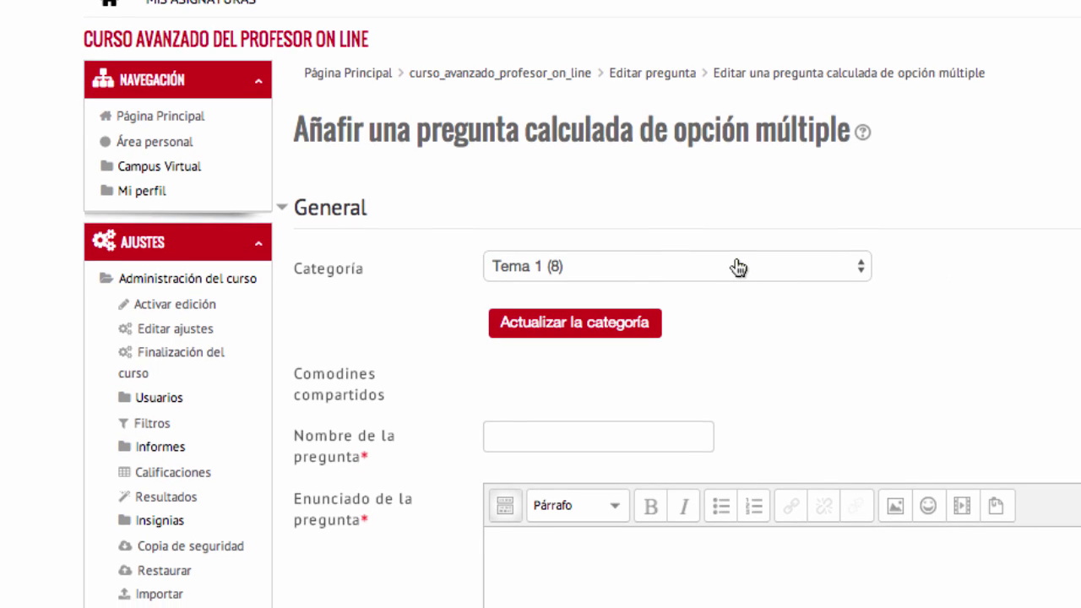
scroll(738, 269, "down", 5)
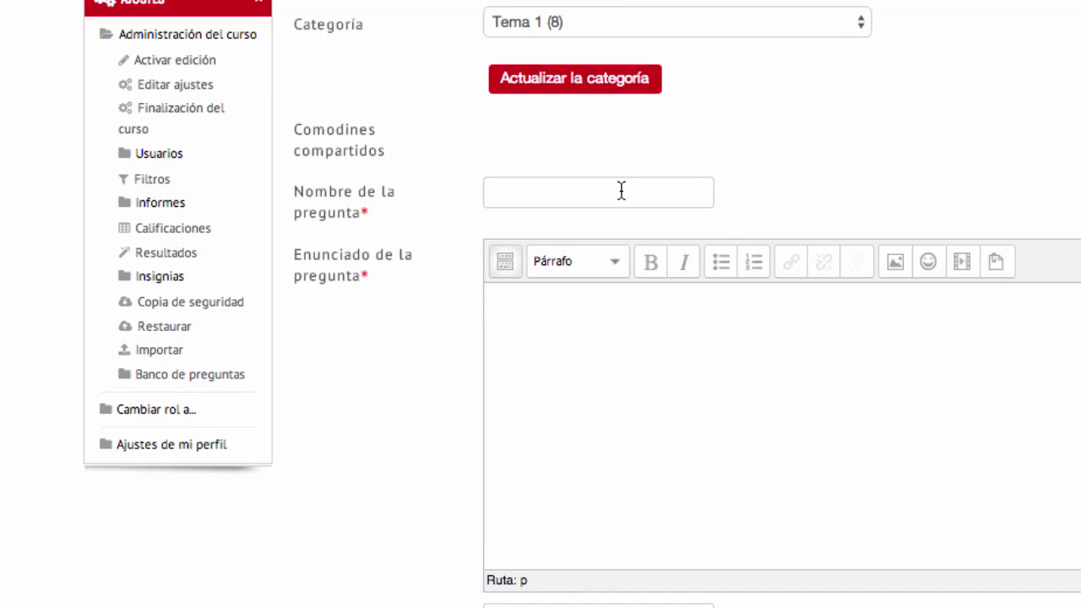
left_click(620, 193)
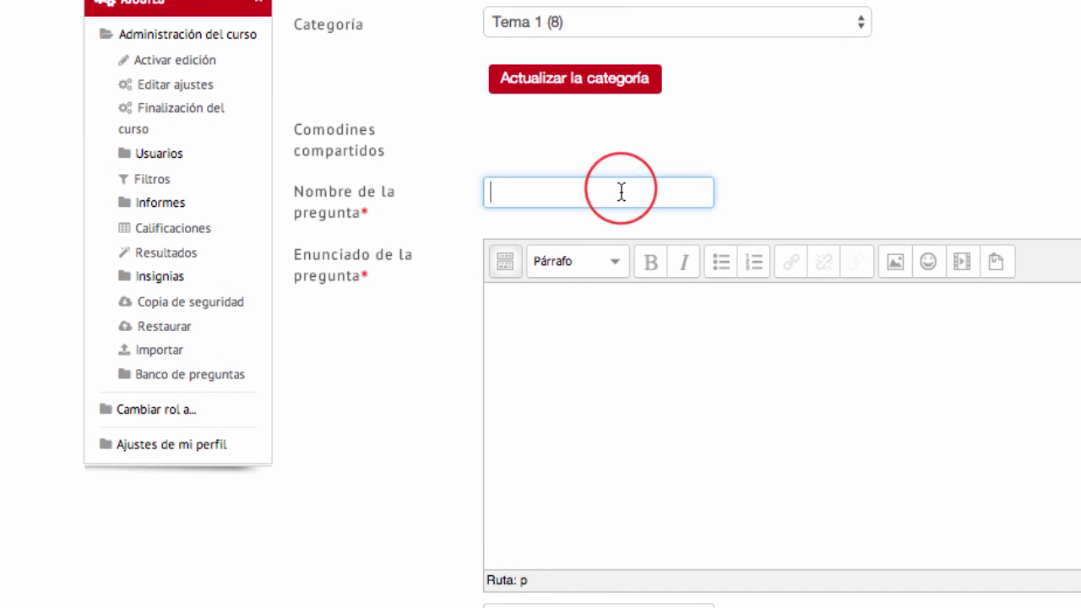
type("Pregunta 9")
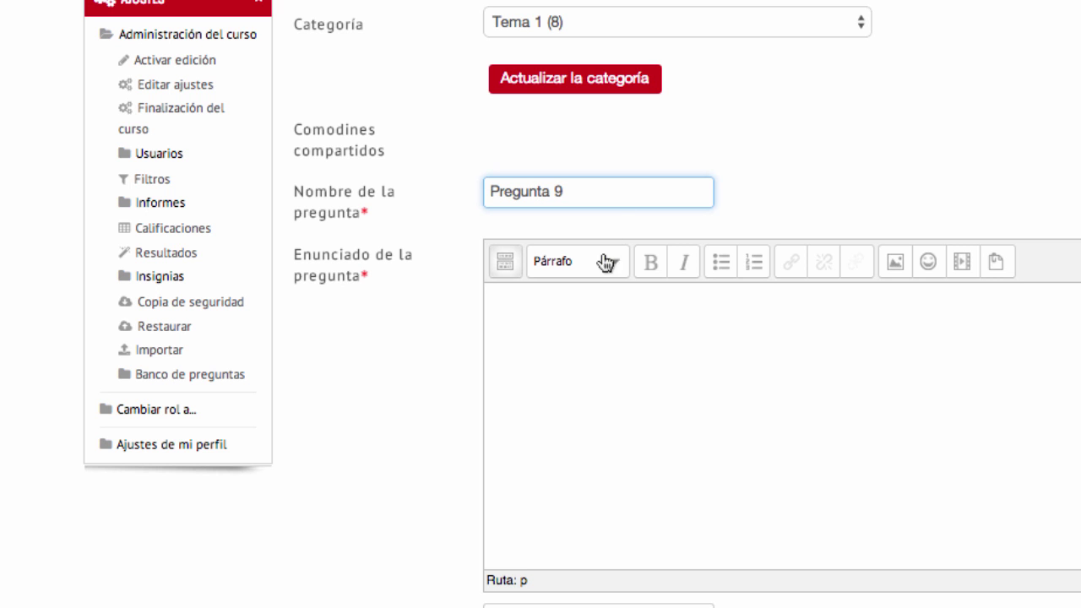
Write the question text "¿Cuál es el área de un rectángulo de longitud {l} y ancho {w}?"
left_click(599, 319)
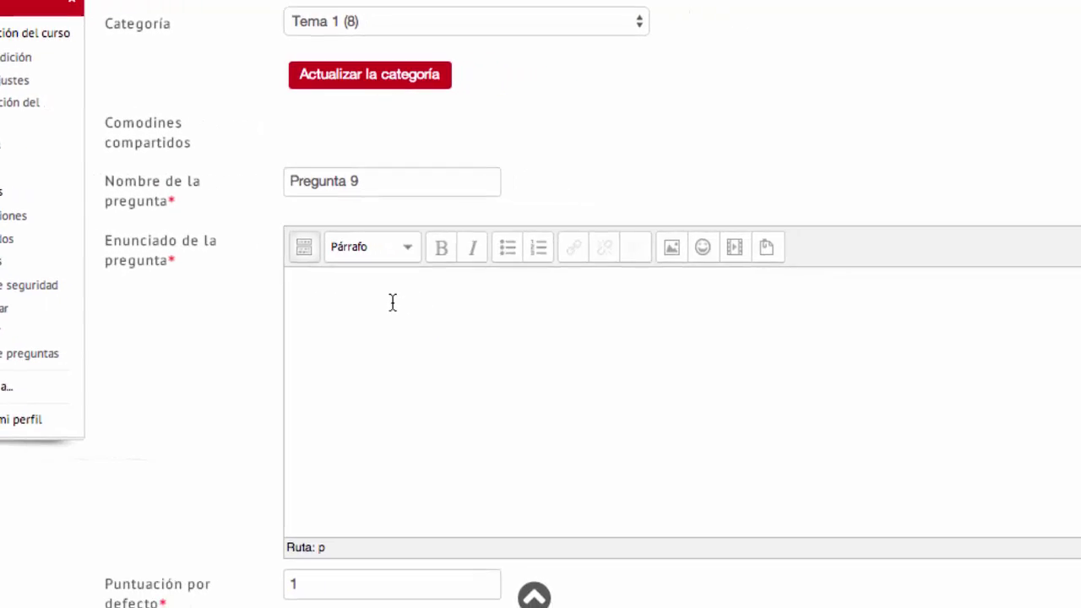
type("¿Cu?")
key("Left")
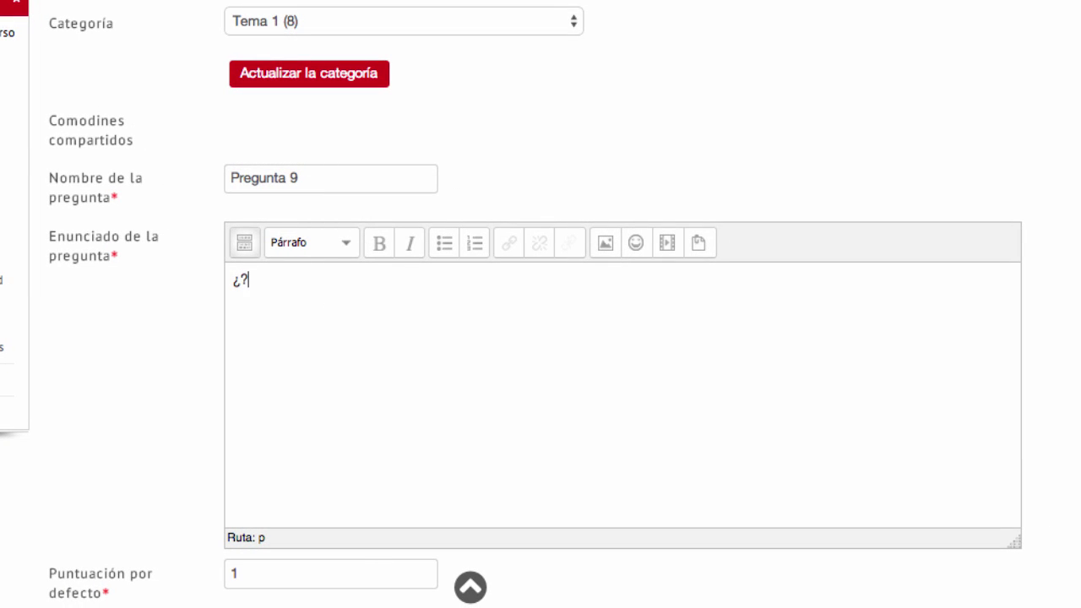
type("Cuál es el á")
type("rea de un ")
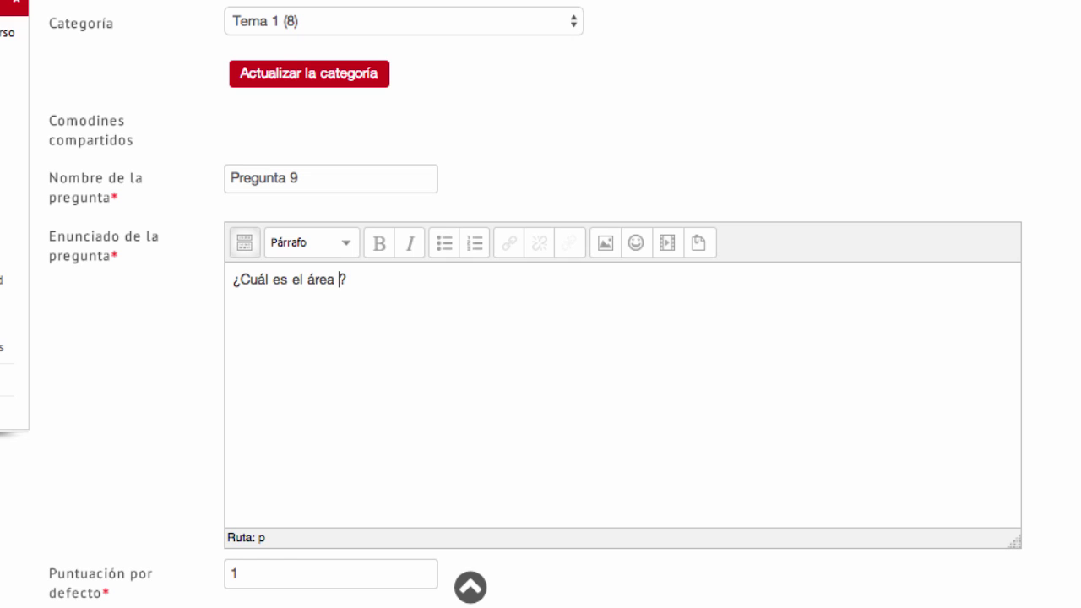
type("rectángulo")
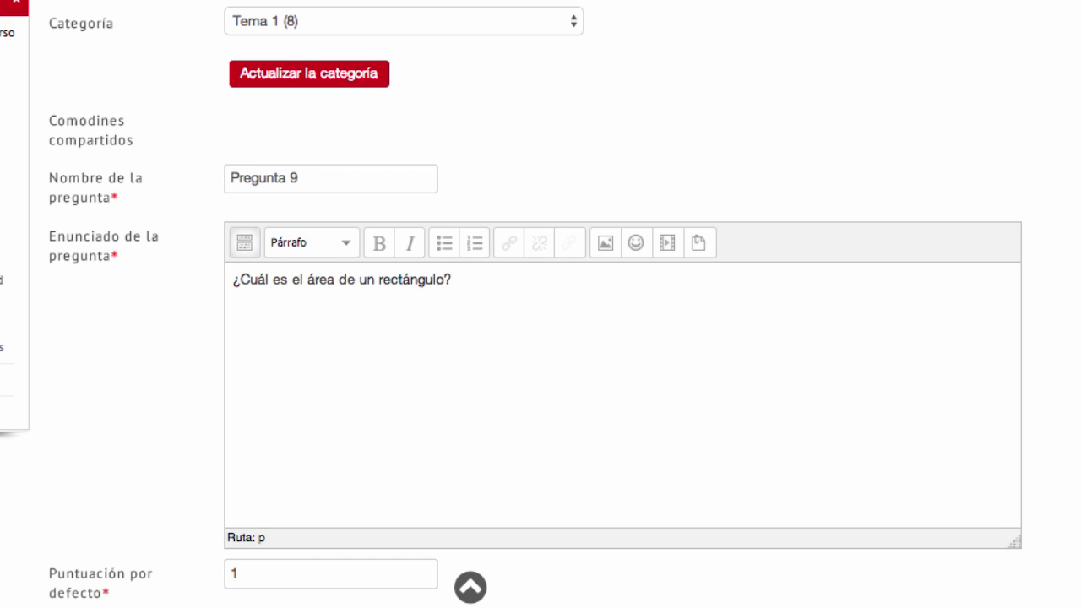
type(" de ")
type("longitud ")
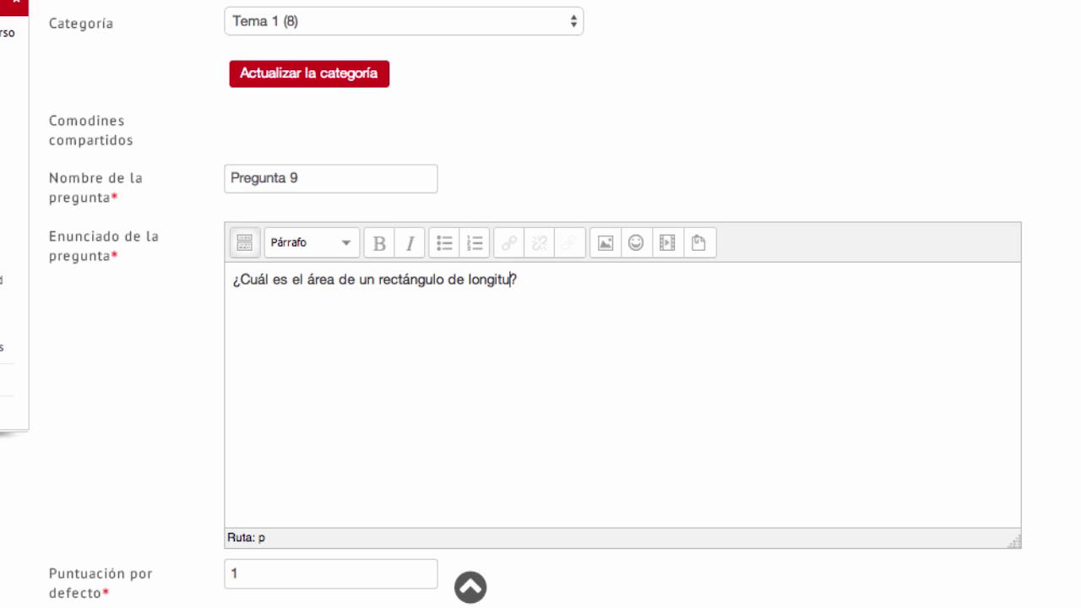
type("{l} y ancho")
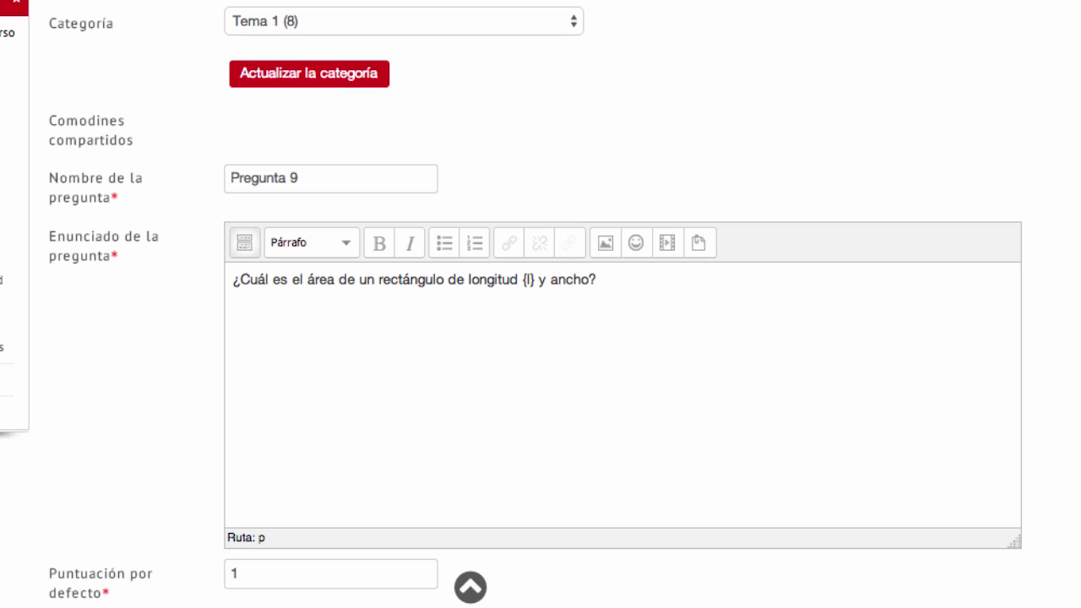
type(" {w}")
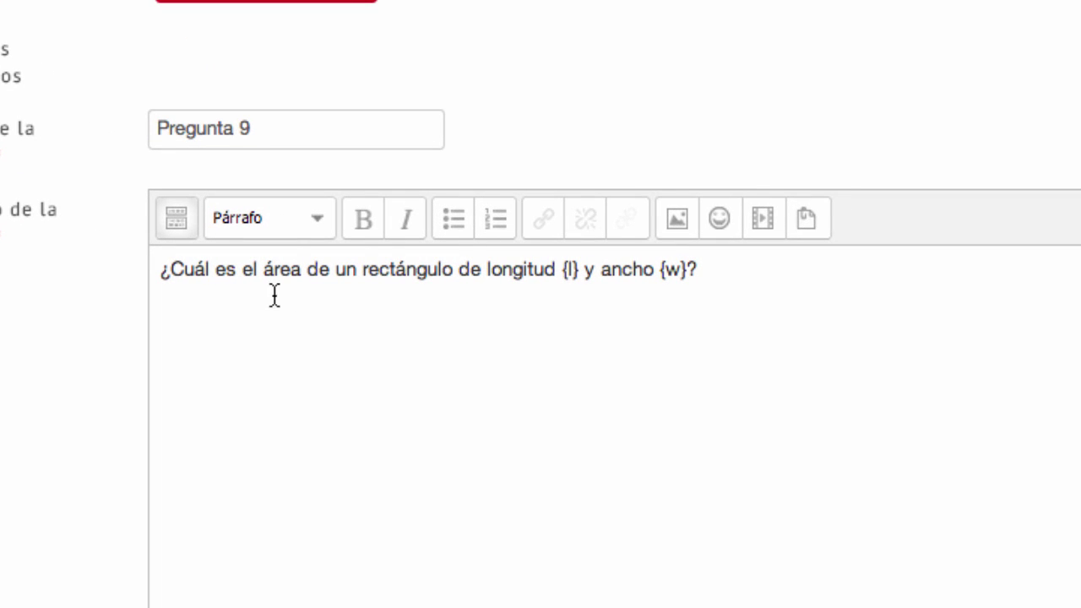
left_click(567, 270)
Examine the default mark and general feedback fields of the question
scroll(577, 276, "down", 10)
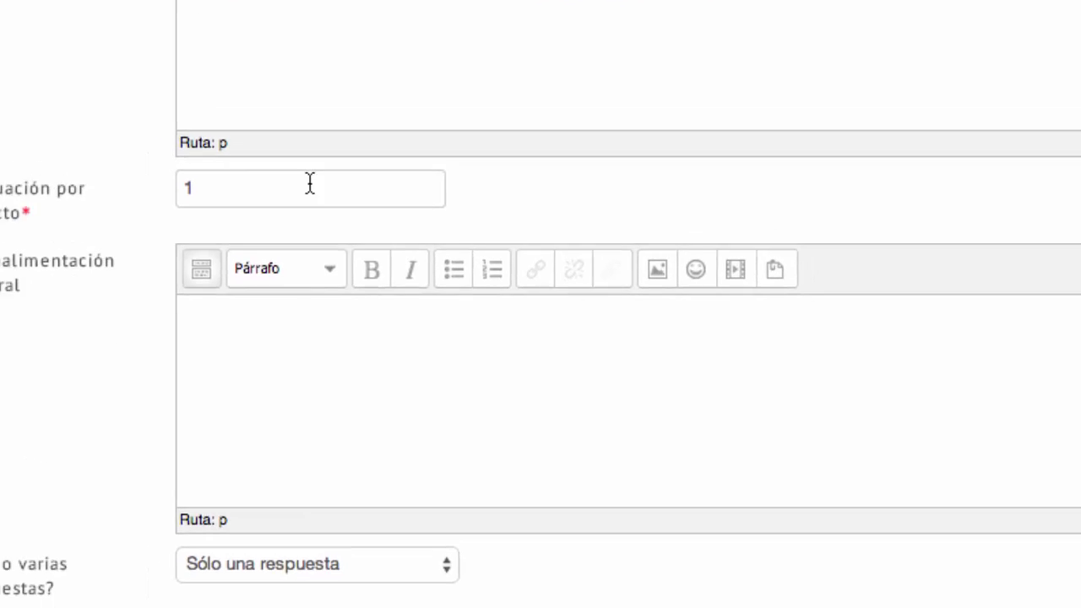
left_click(336, 237)
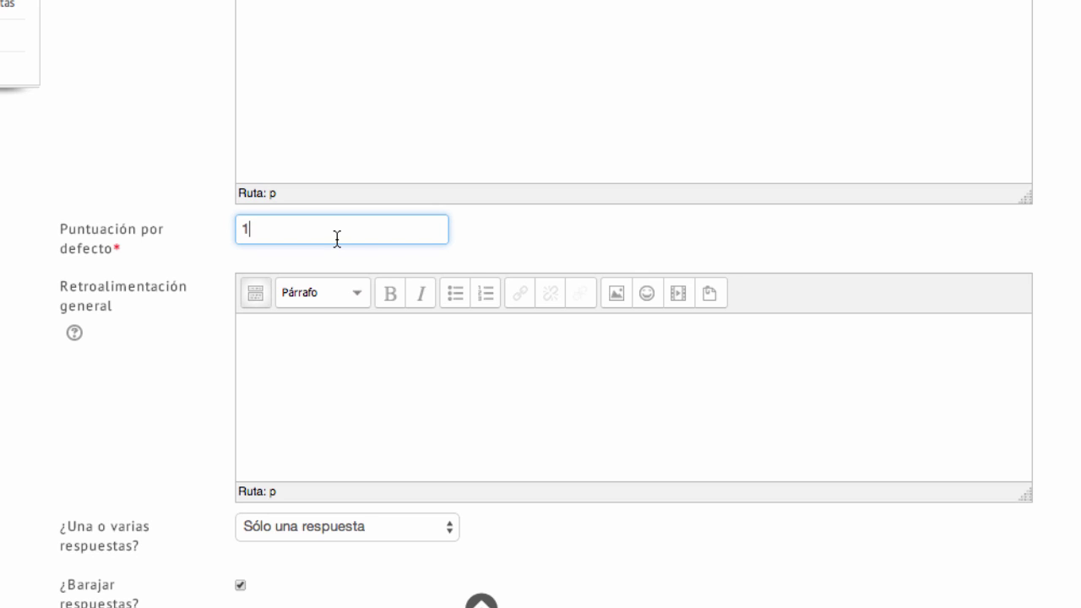
scroll(337, 239, "down", 5)
left_click(363, 257)
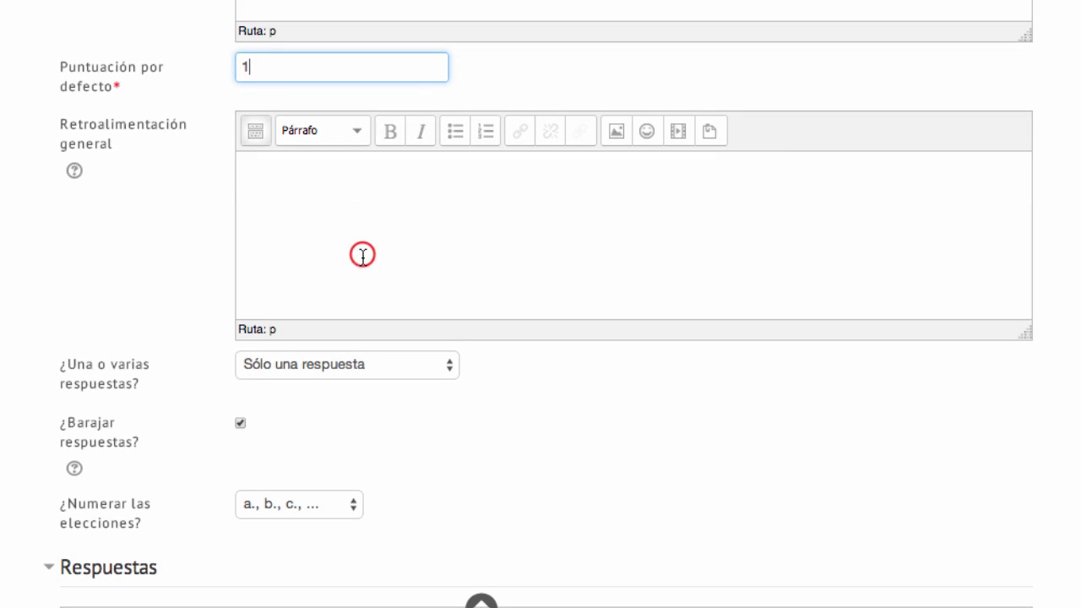
left_click(364, 256)
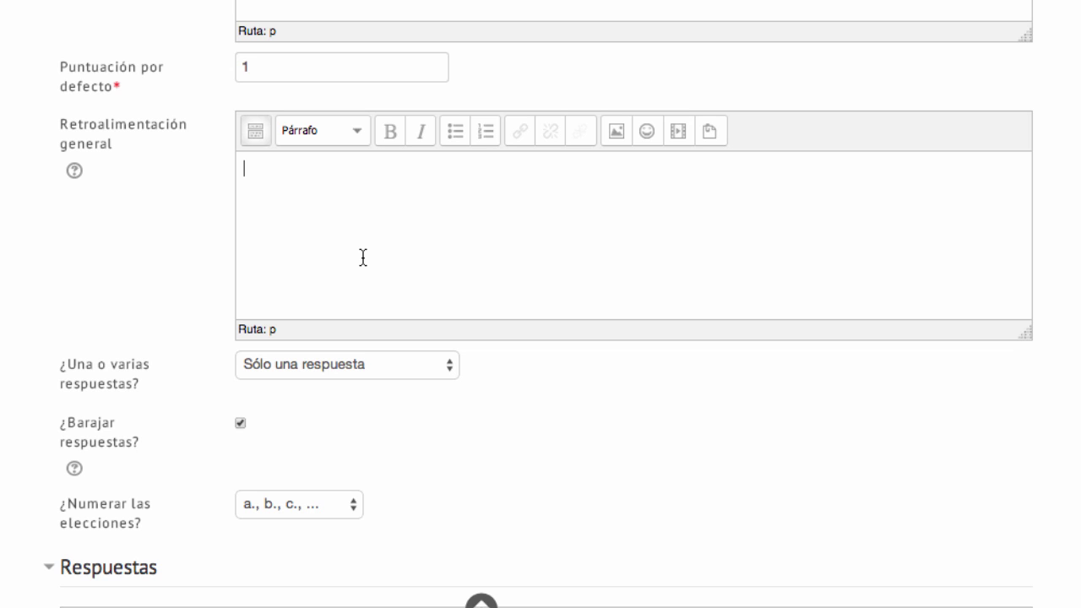
Choose Sólo una respuesta for the number of answers and check the shuffle answers option
scroll(363, 257, "down", 5)
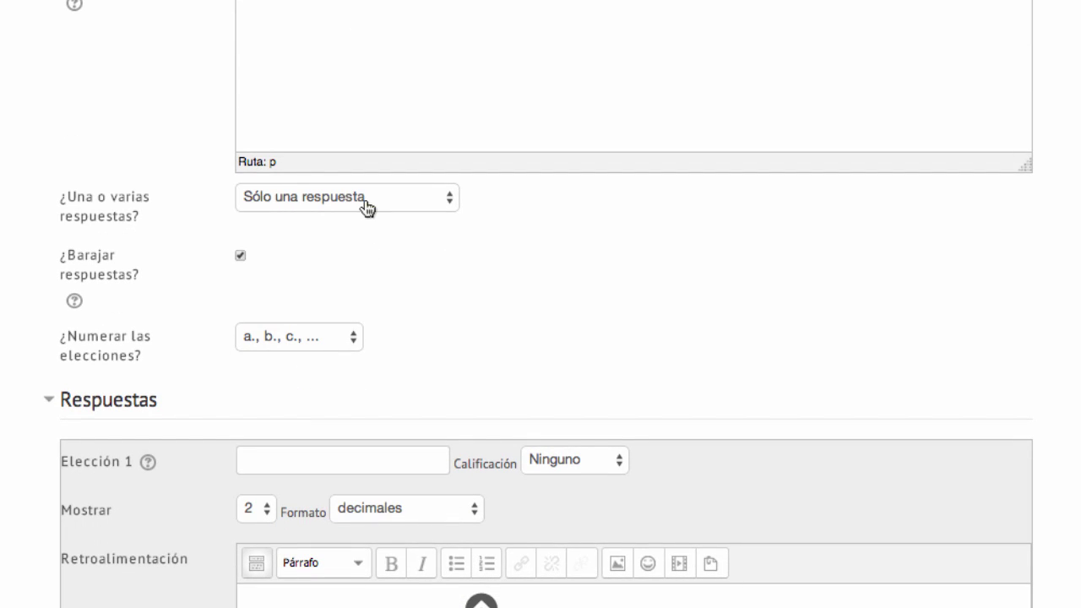
left_click(366, 203)
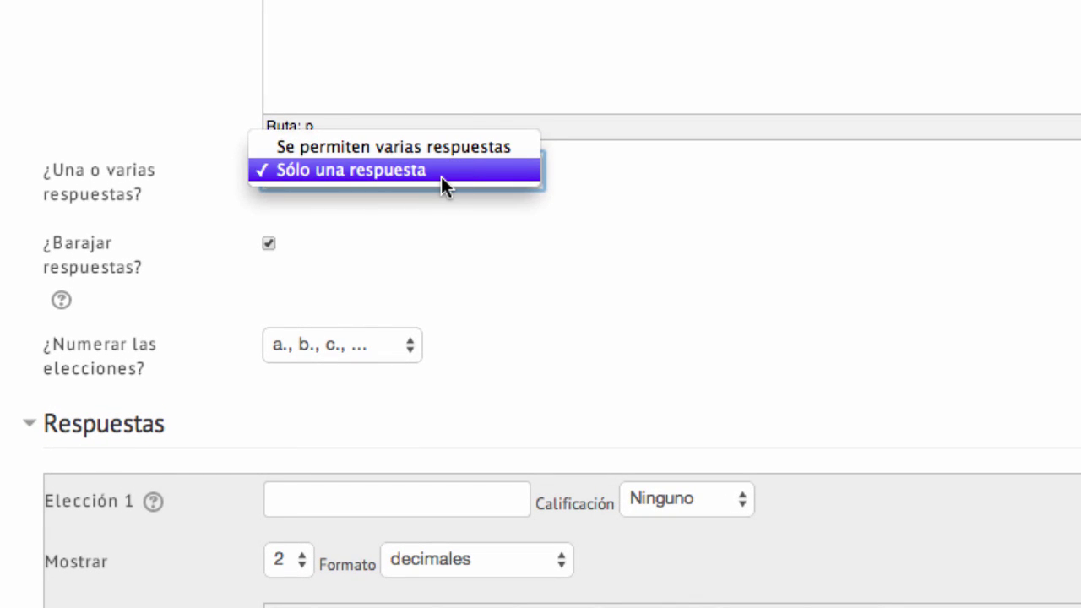
left_click(441, 176)
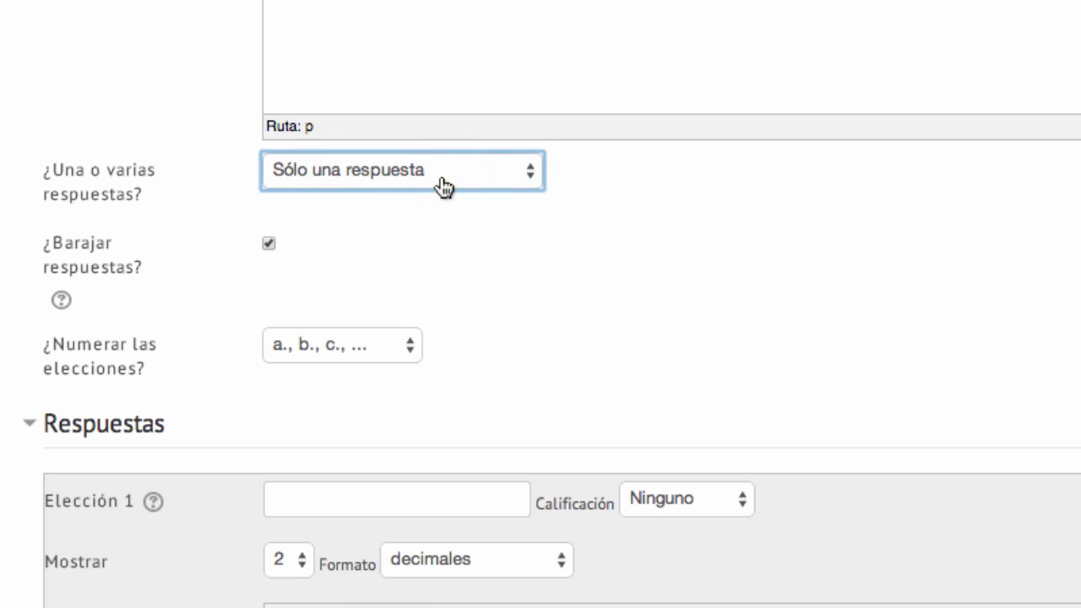
left_click(269, 245)
Enter the formula {={l}*{w}} as the answer for Elección 1 and copy it
scroll(474, 275, "down", 2)
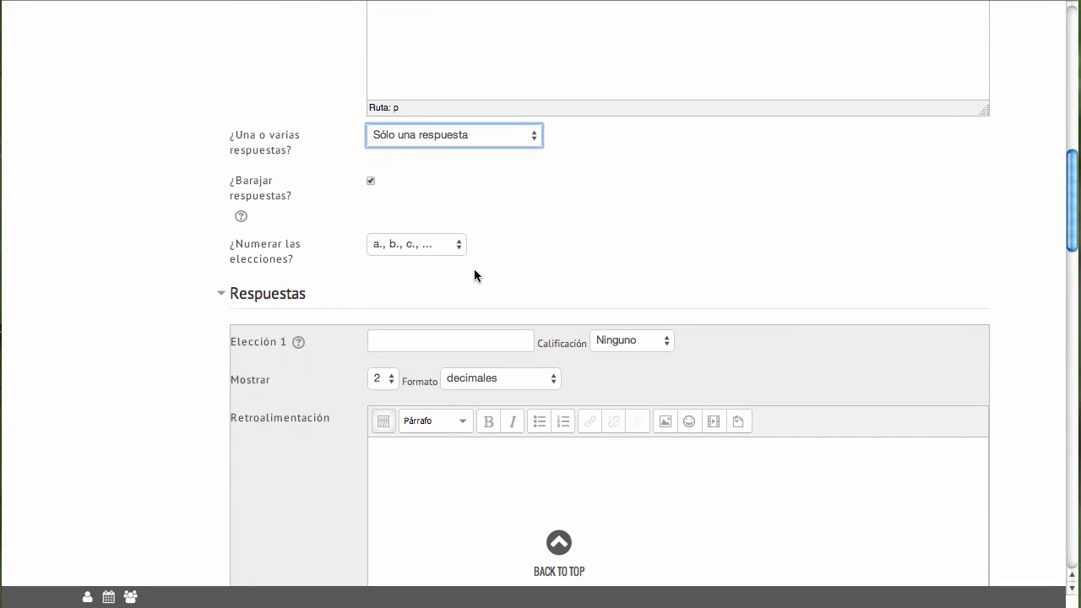
scroll(474, 275, "down", 3)
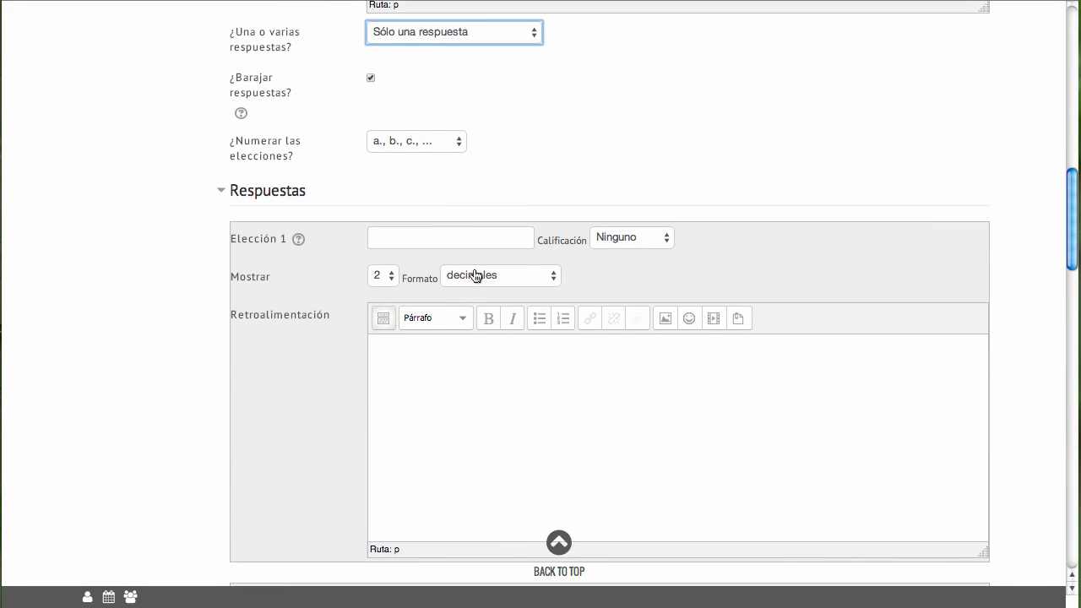
scroll(474, 275, "down", 1)
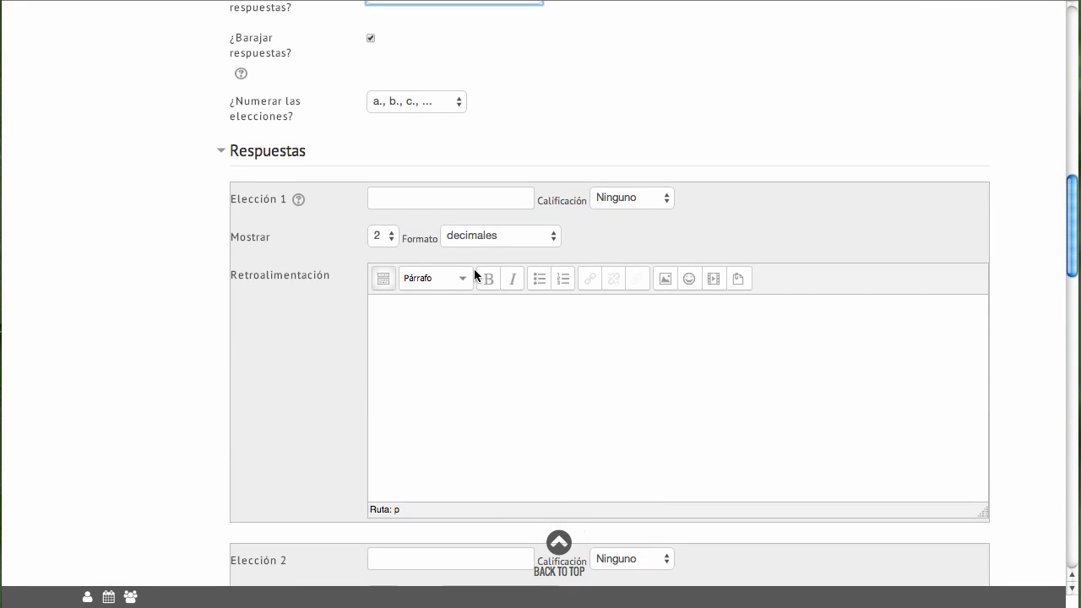
scroll(474, 275, "down", 1)
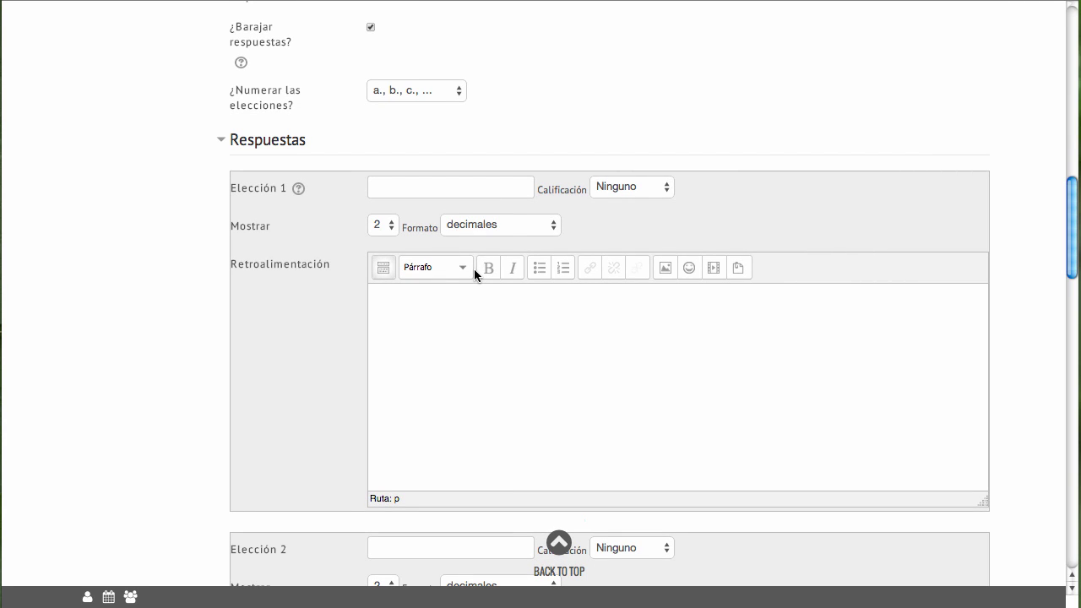
left_click(425, 191)
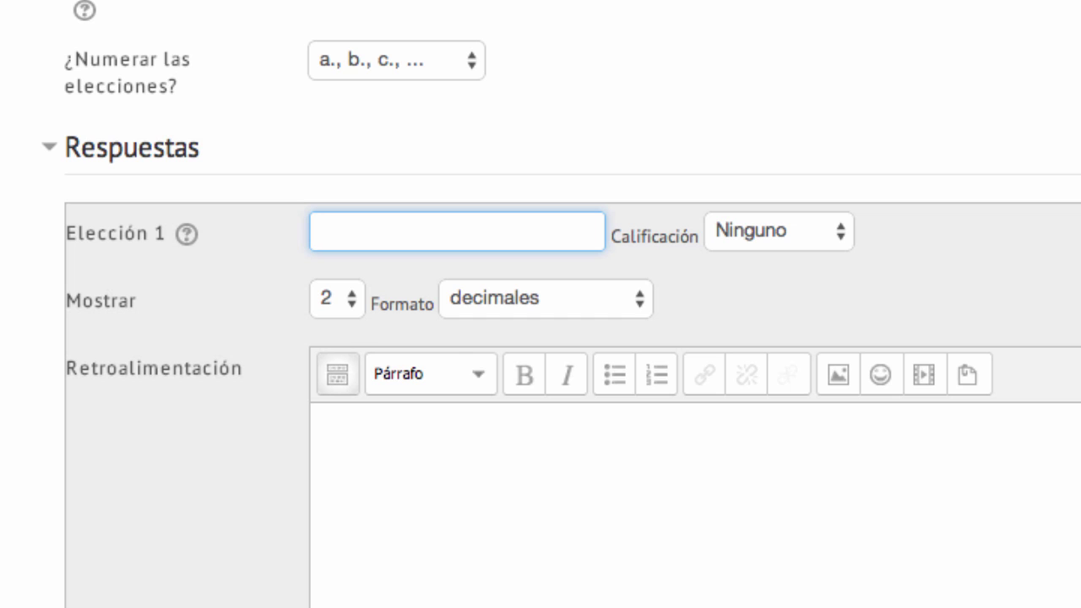
type("{={l}*{w")
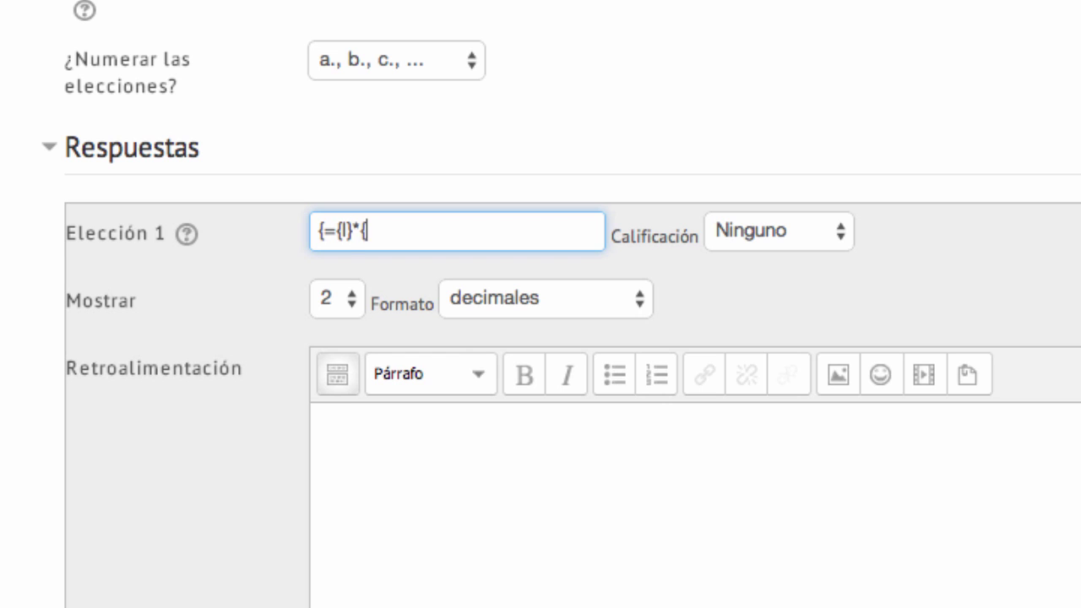
type("}}")
left_click(428, 228)
left_click_drag(429, 231, 112, 234)
key("super+c")
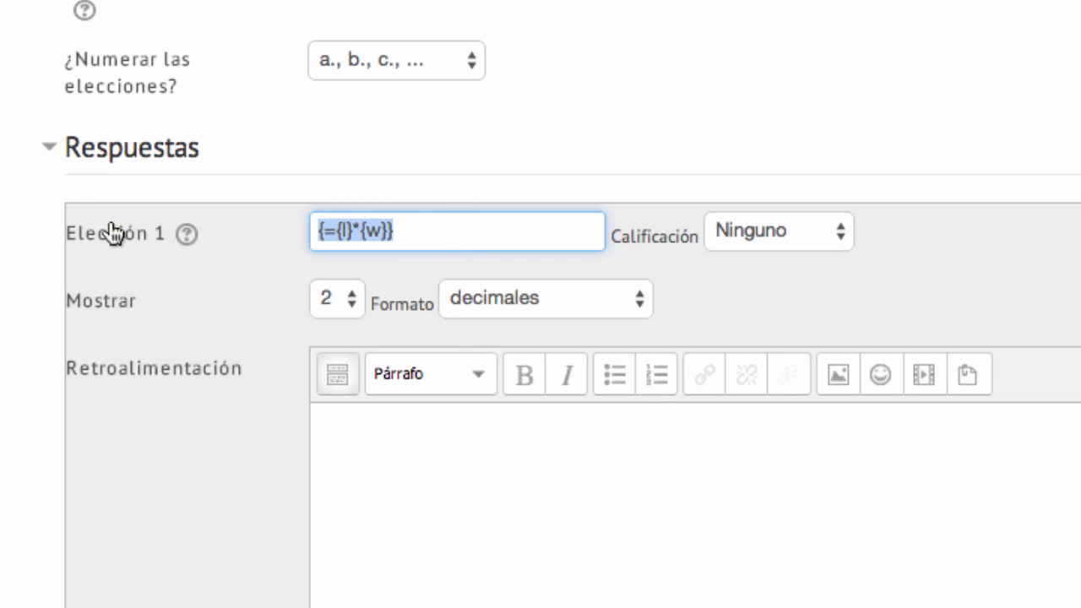
Set the grade (Calificación) of Elección 1 to 100%
left_click(835, 260)
left_click(807, 230)
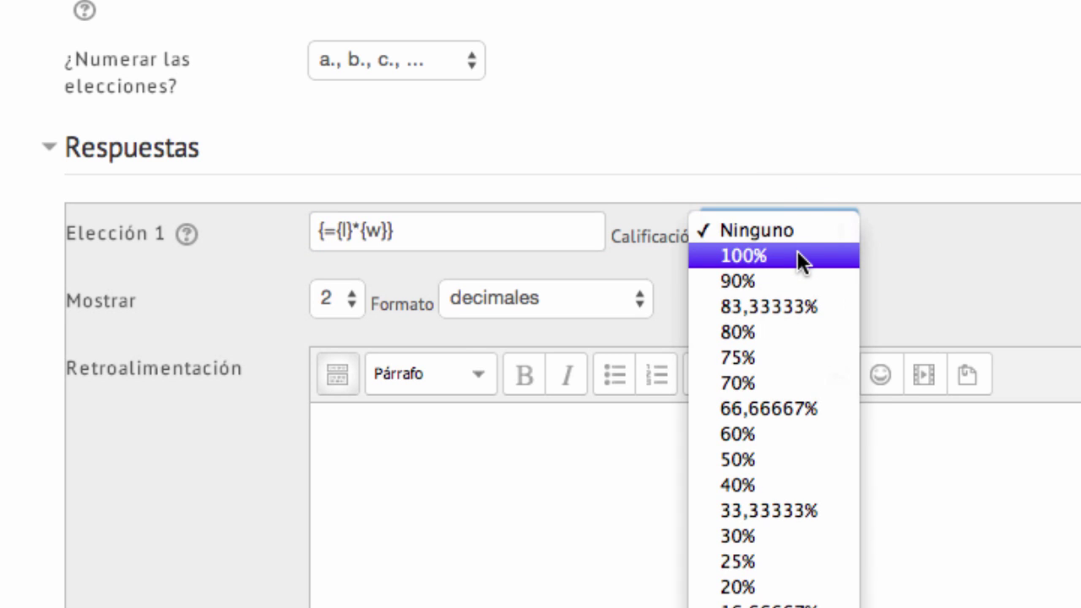
left_click(796, 253)
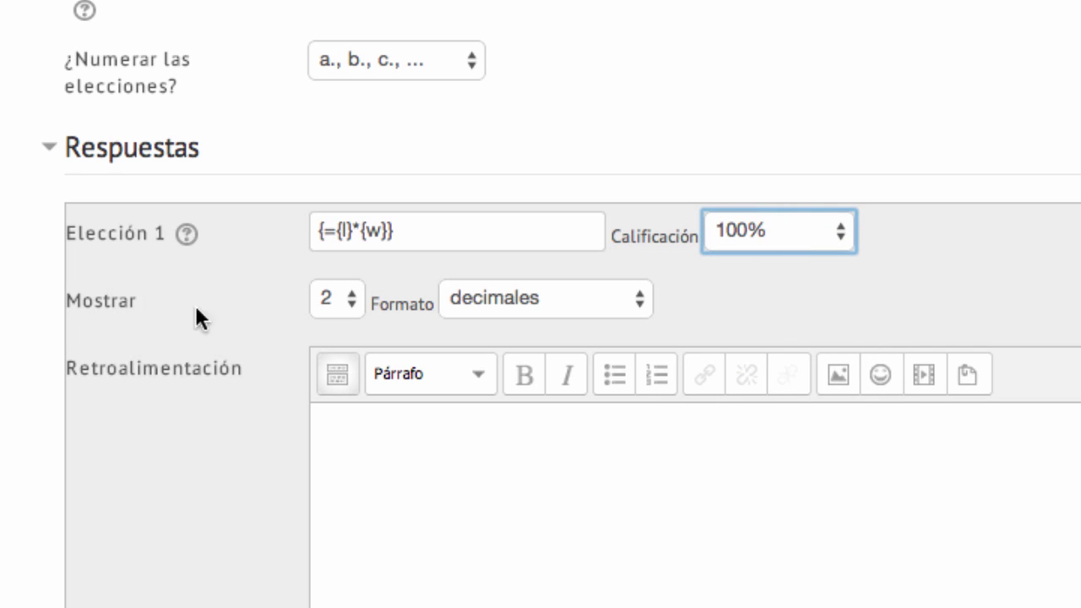
Enter the formula {={l}/{w}} as the answer for Elección 2, with Ninguno as its grade
scroll(249, 313, "down", 5)
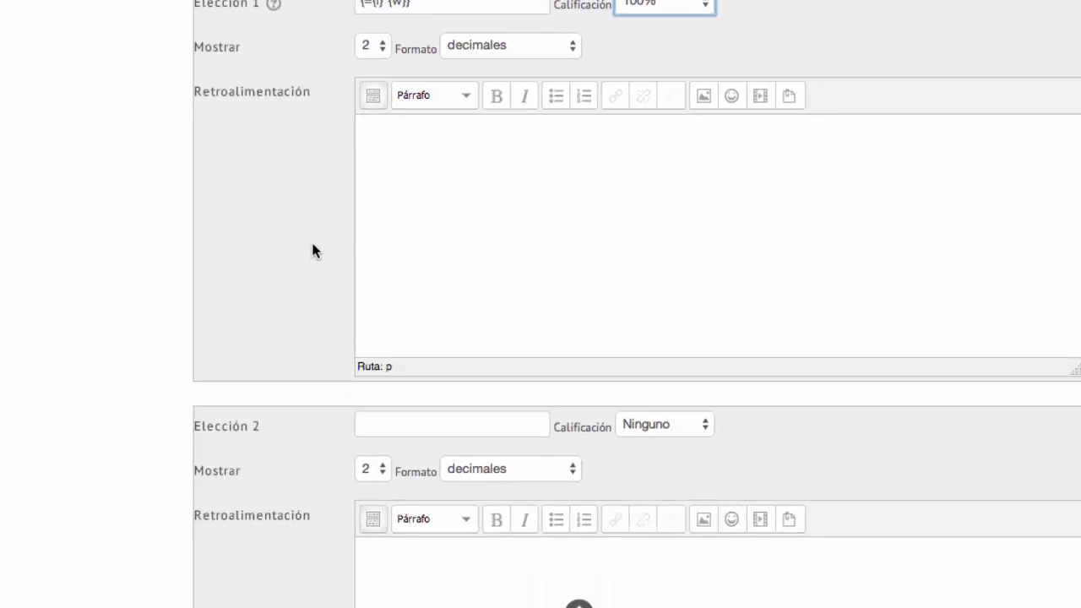
scroll(246, 307, "down", 2)
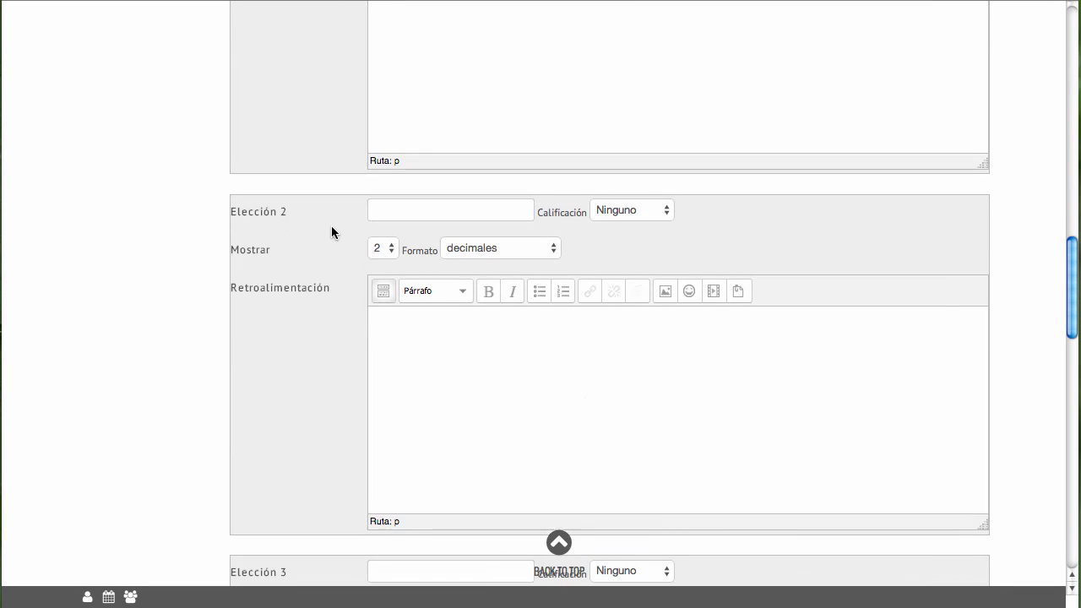
left_click(415, 210)
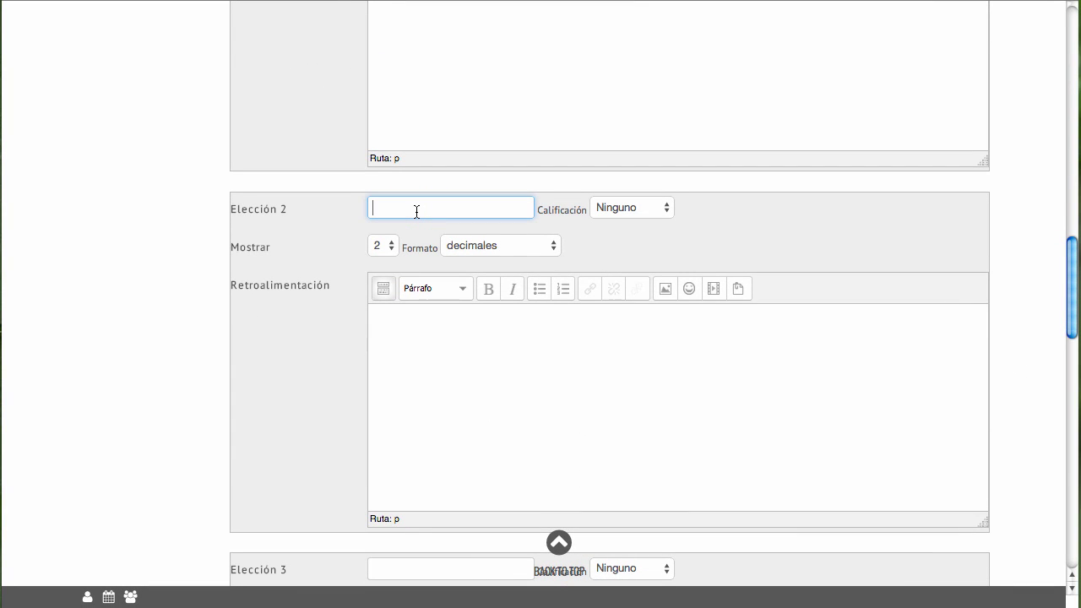
type("{={l}*{w}}")
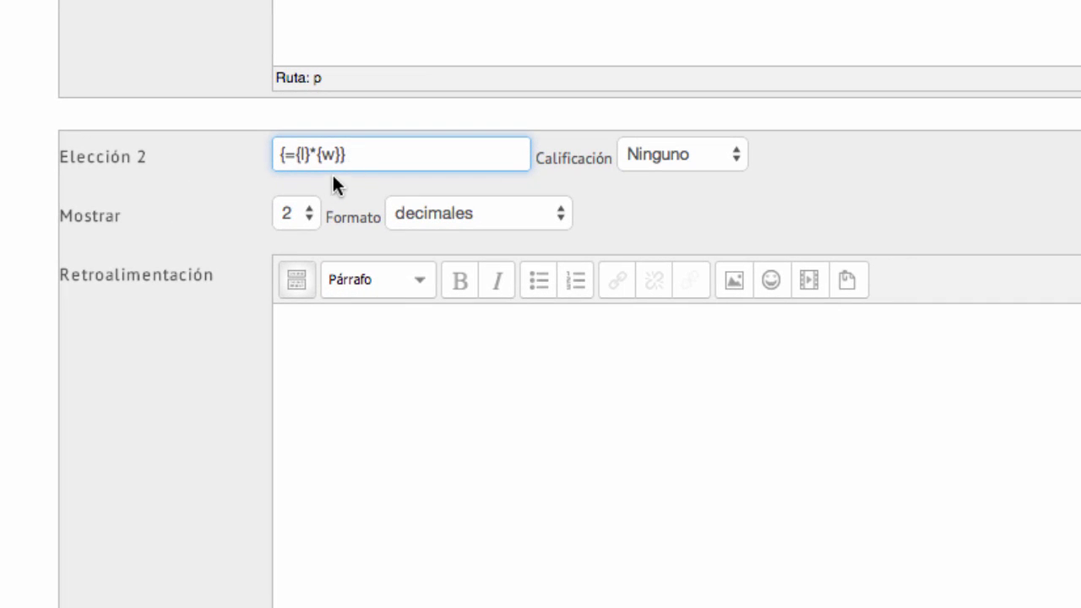
left_click(316, 152)
key("BackSpace")
type("/")
left_click(727, 160)
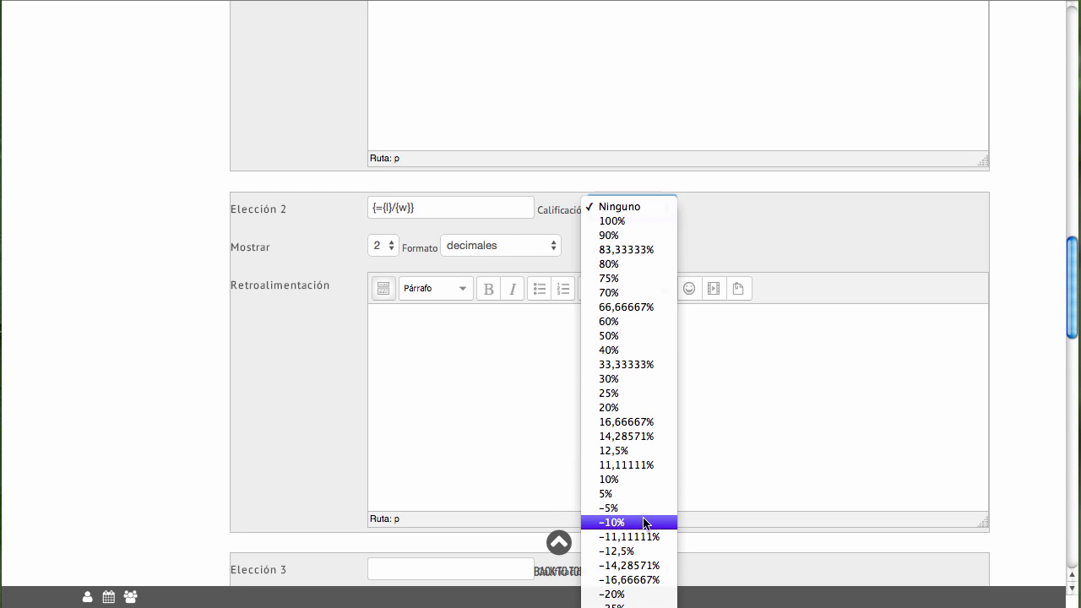
left_click(767, 213)
Enter the formula {={l}+{w}} as the answer for Elección 3, reusing the copied formula
scroll(329, 283, "down", 5)
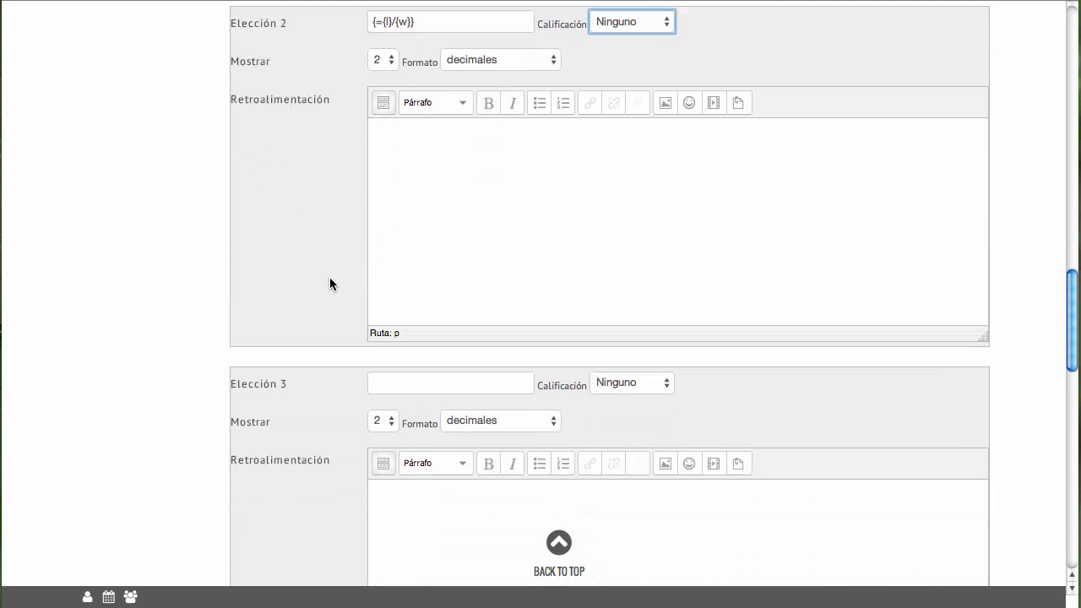
scroll(329, 282, "down", 1)
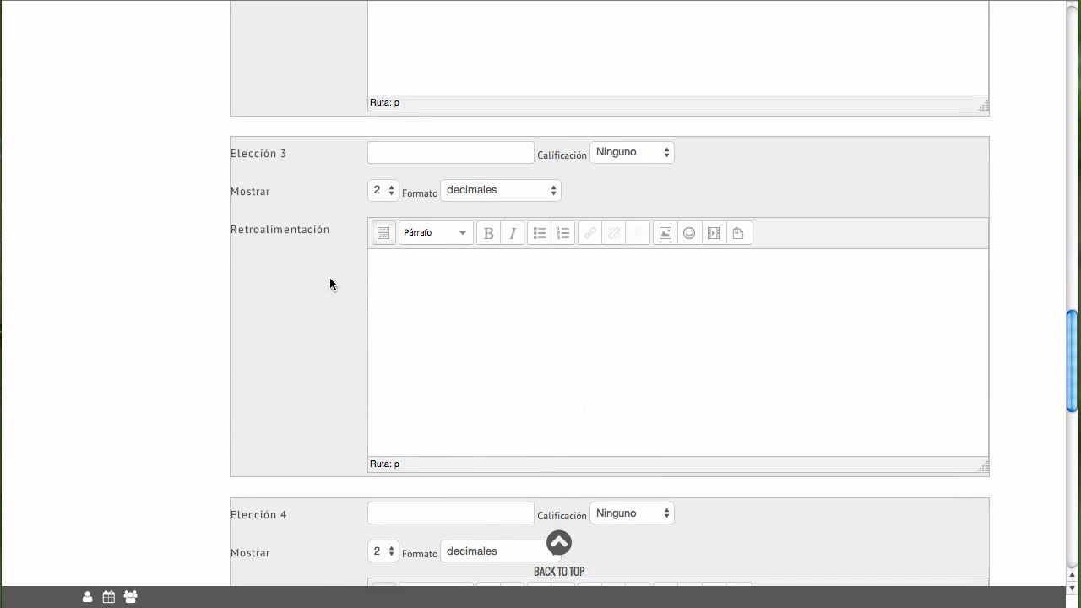
left_click(408, 155)
key("super+v")
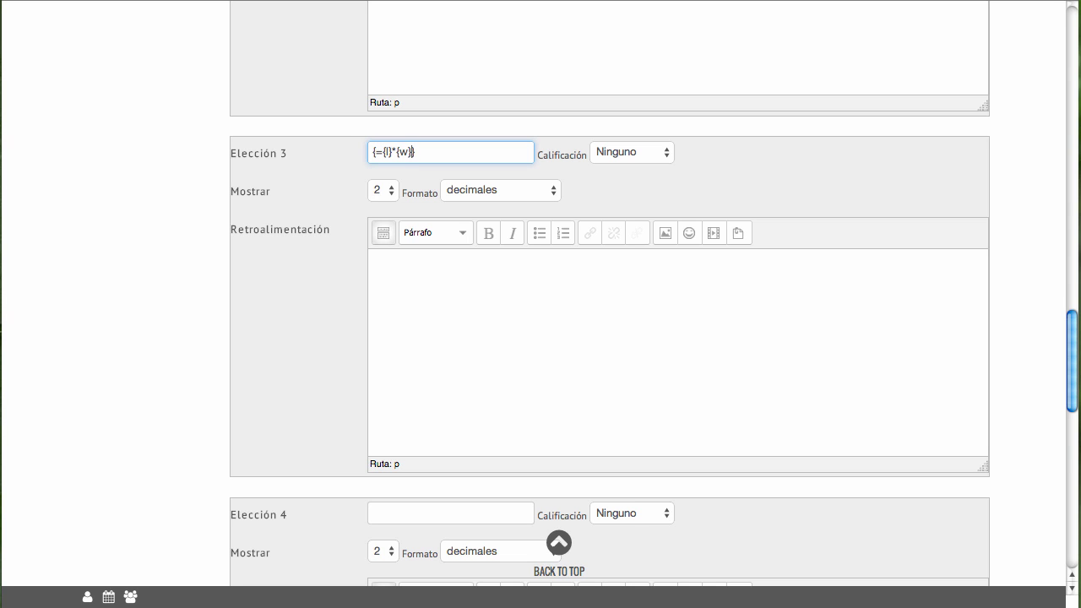
key("BackSpace")
Enter the formula {={l}-{w}} as the answer for Elección 4, reusing the copied formula
scroll(285, 225, "down", 4)
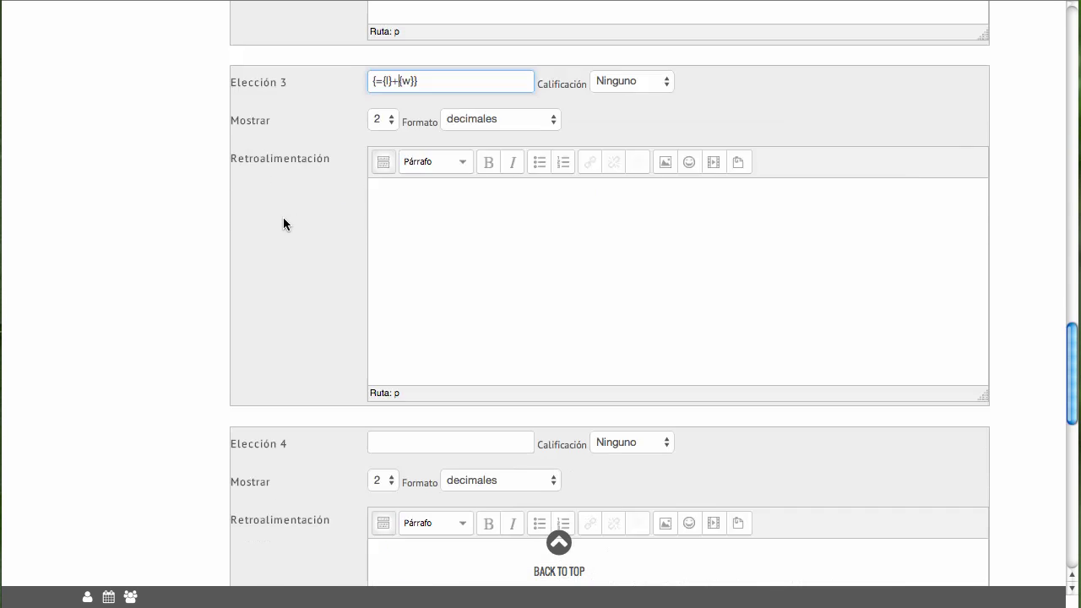
scroll(283, 217, "down", 1)
left_click(394, 167)
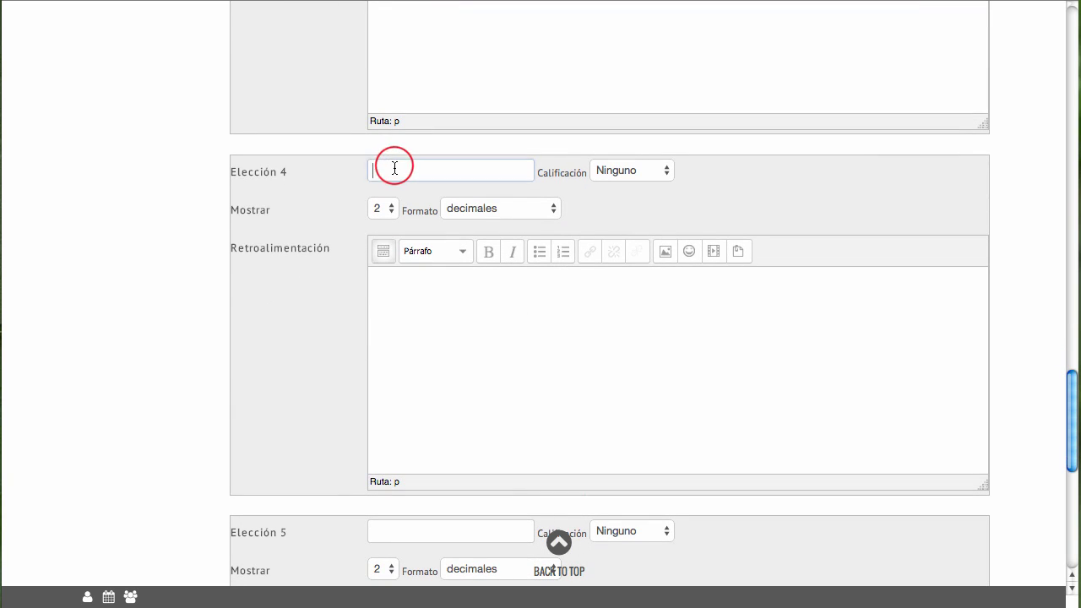
type("{={l}{w}}")
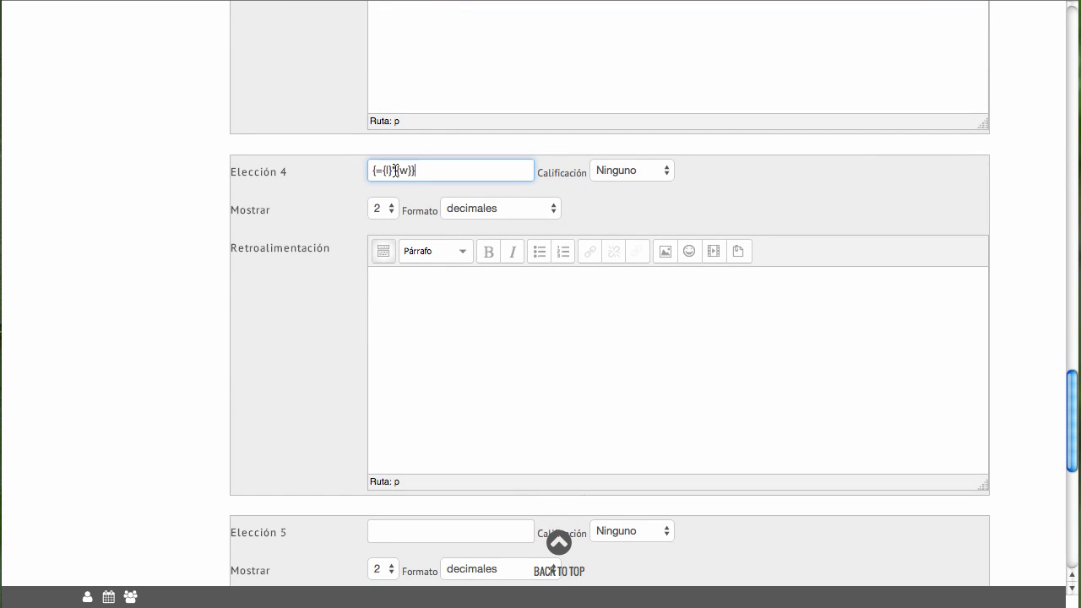
left_click(394, 170)
key("BackSpace")
type("-")
Expand Retroalimentación combinada and examine the feedback texts for correct, partially correct and incorrect answers
scroll(315, 258, "down", 4)
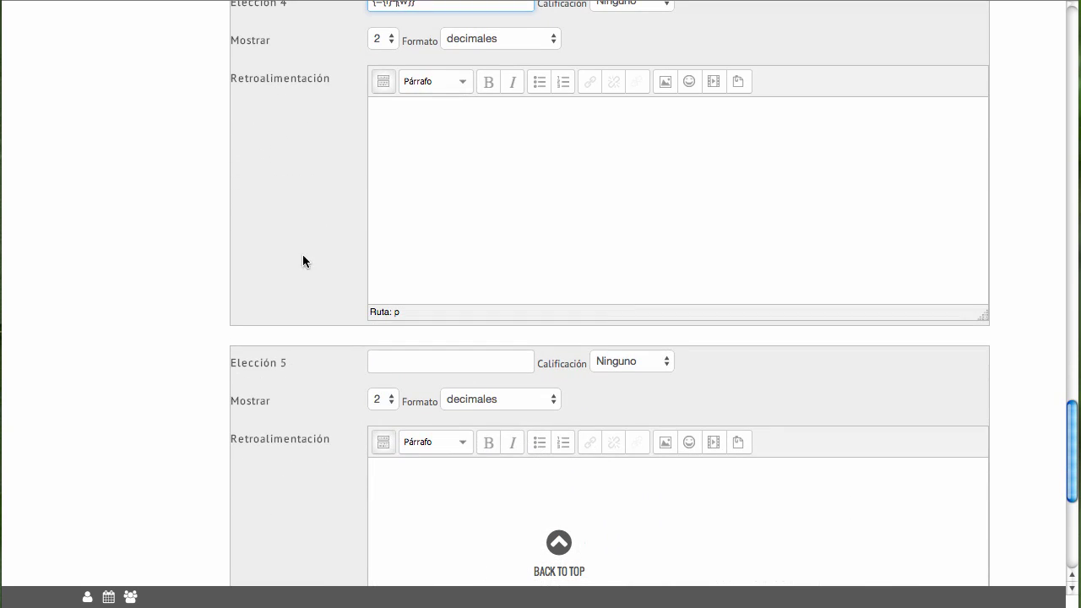
scroll(222, 259, "down", 5)
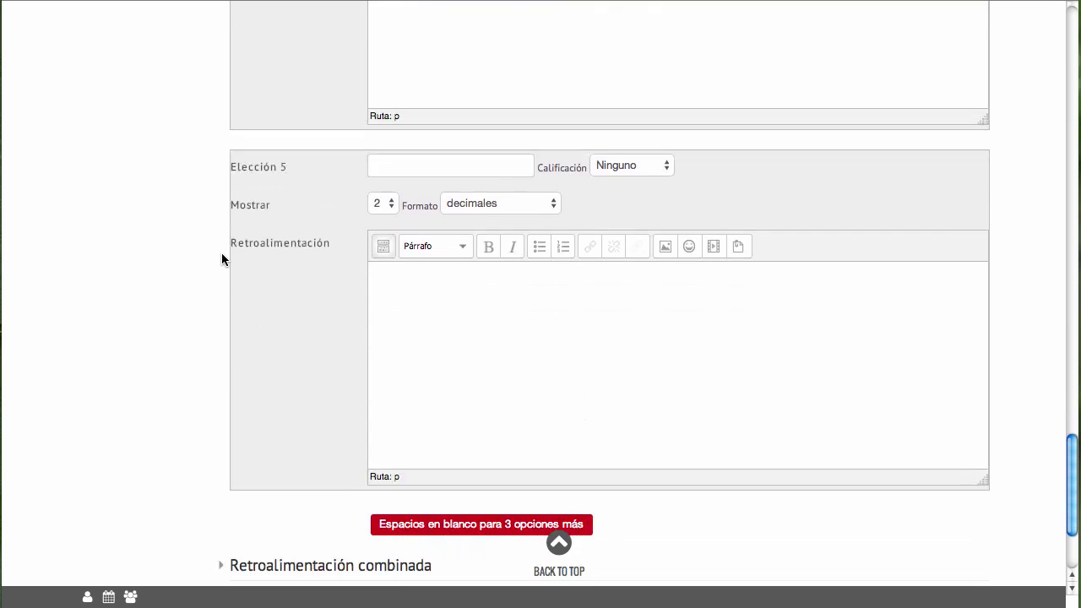
scroll(203, 208, "down", 4)
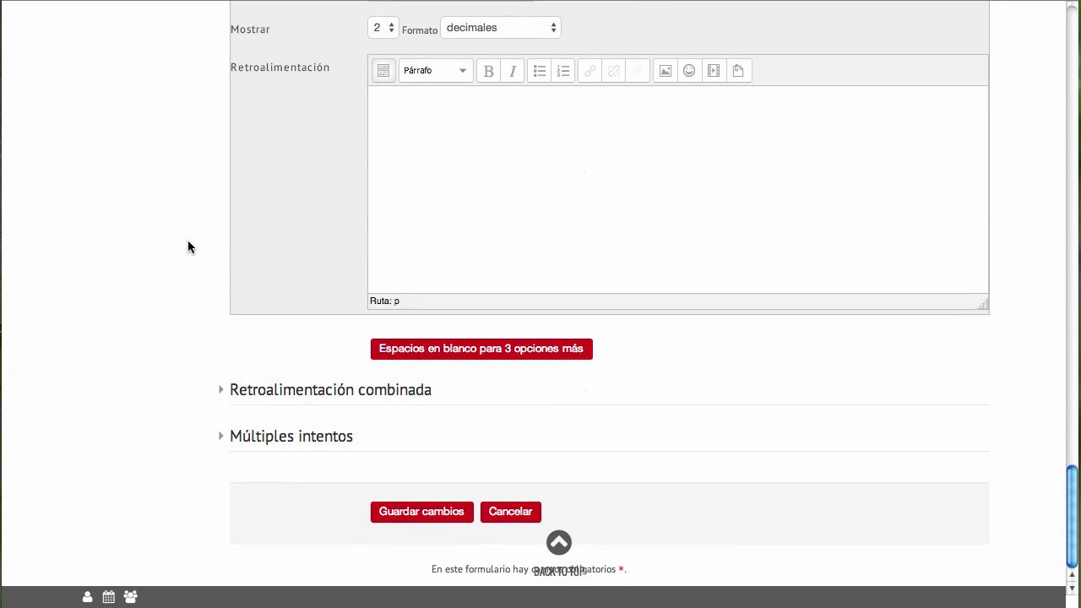
left_click(225, 393)
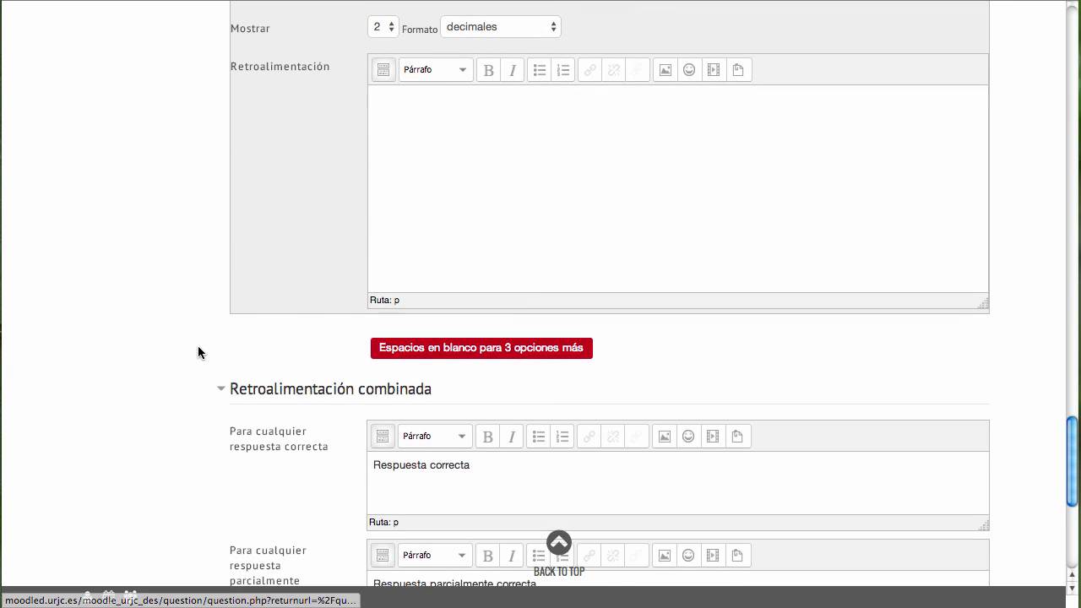
scroll(197, 348, "down", 7)
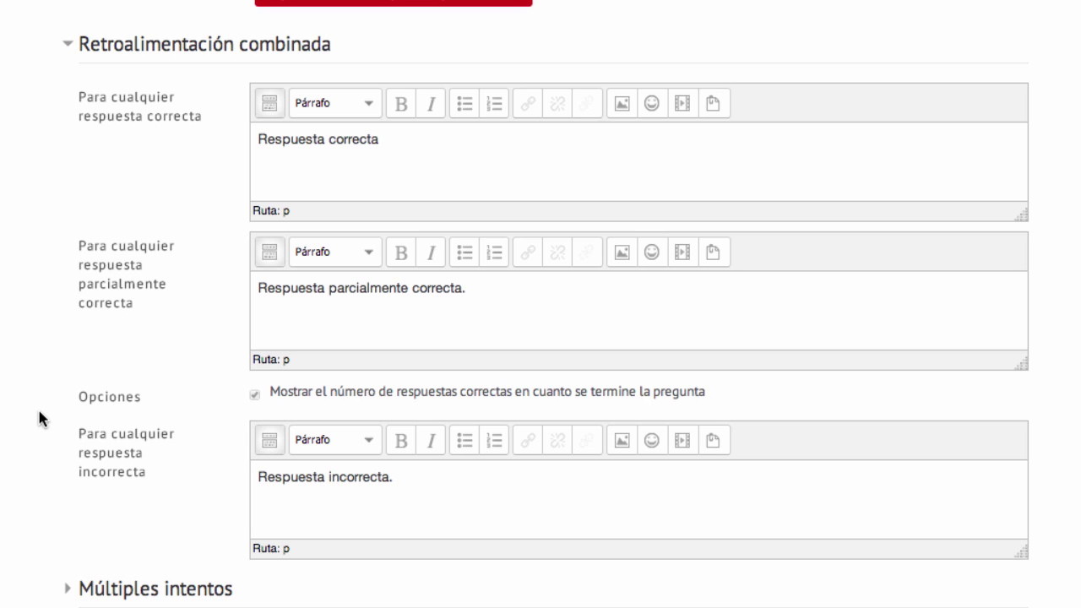
left_click(355, 139)
left_click(379, 294)
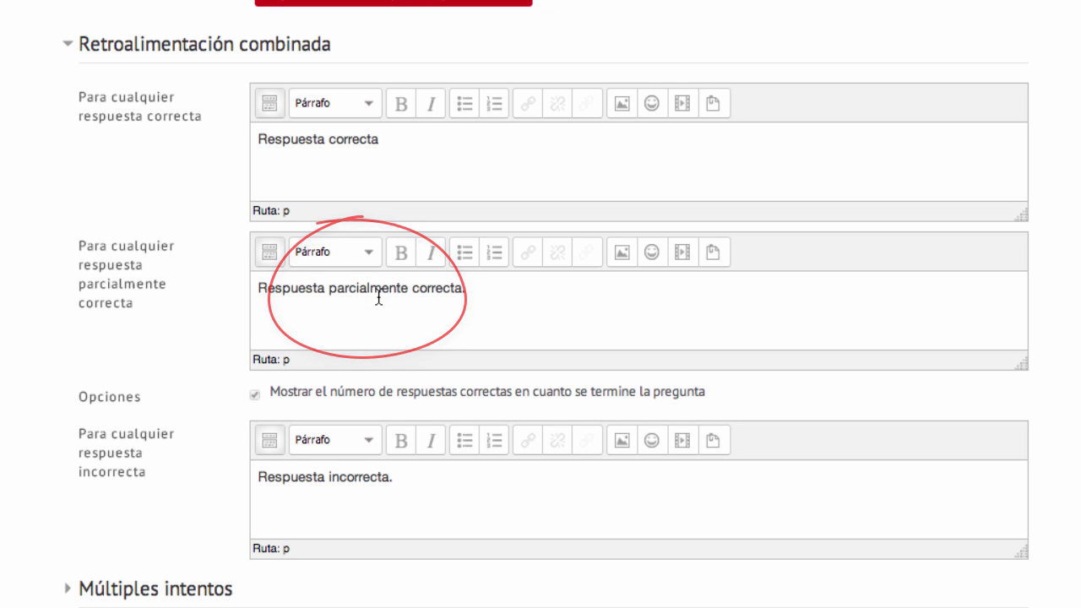
left_click(338, 481)
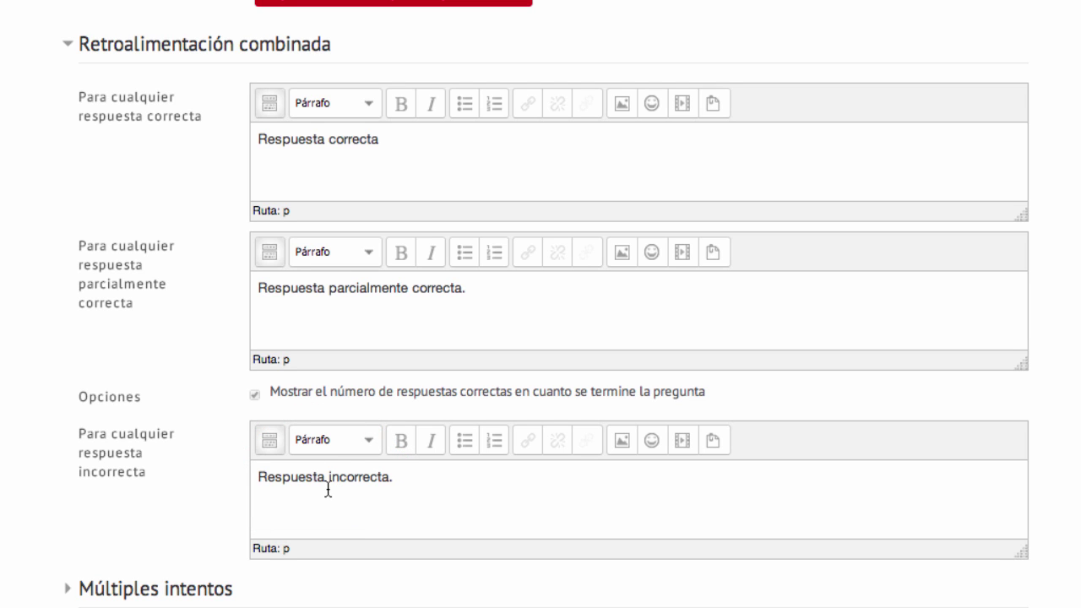
left_click(18, 501)
scroll(18, 501, "down", 2)
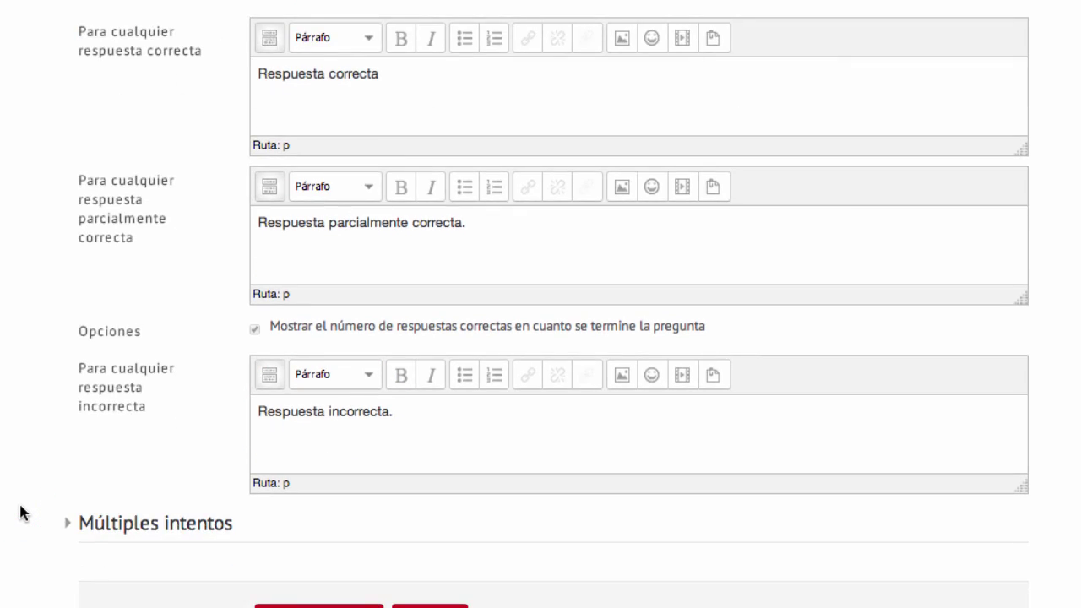
Review the penalty choices and hint fields under Múltiples intentos and save the question's changes
left_click(69, 524)
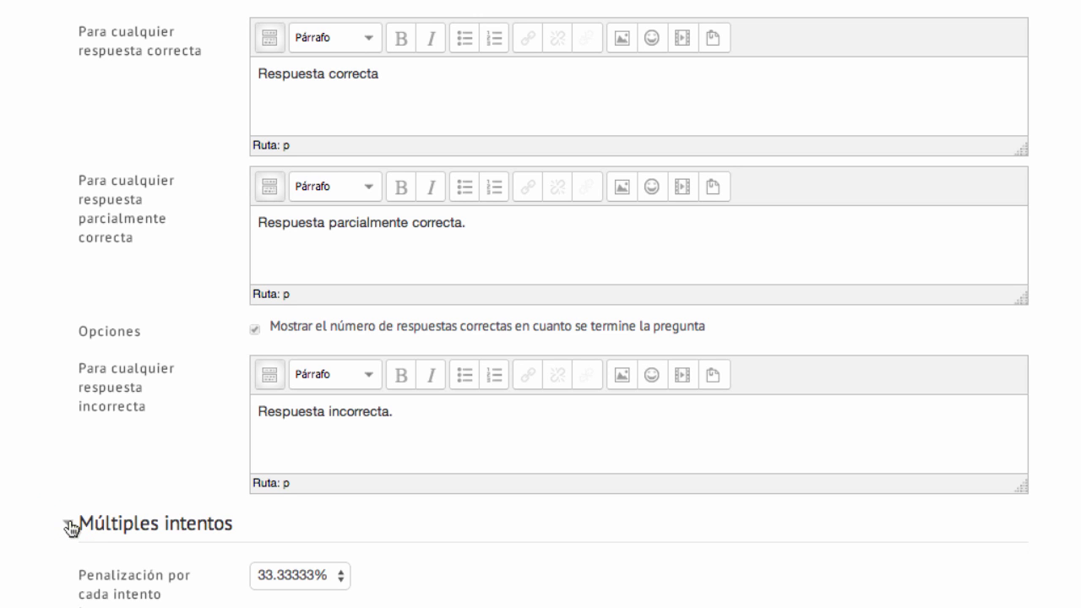
scroll(25, 488, "down", 10)
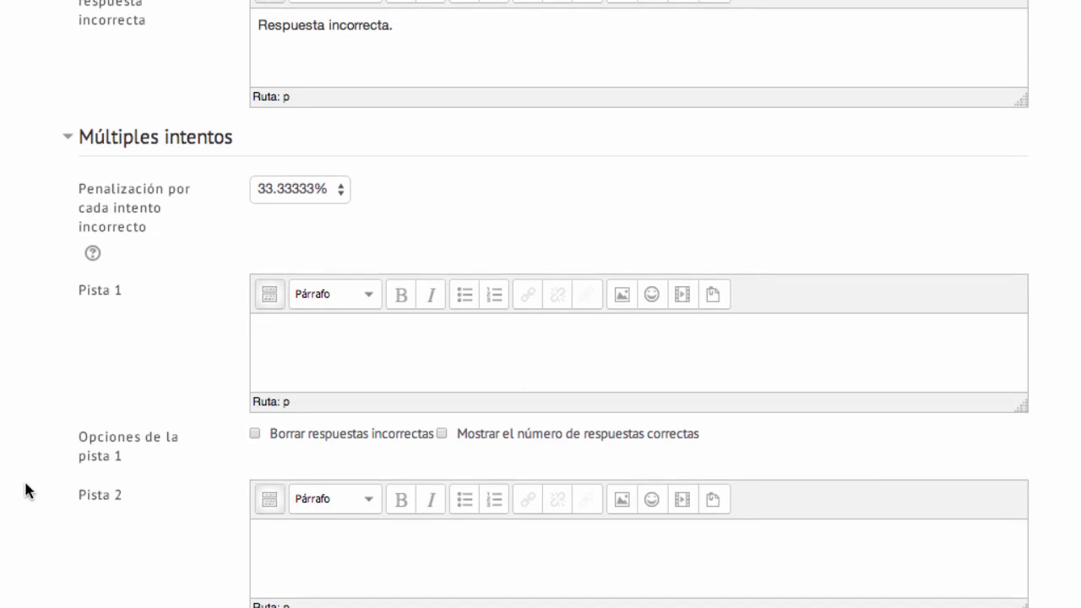
left_click(313, 191)
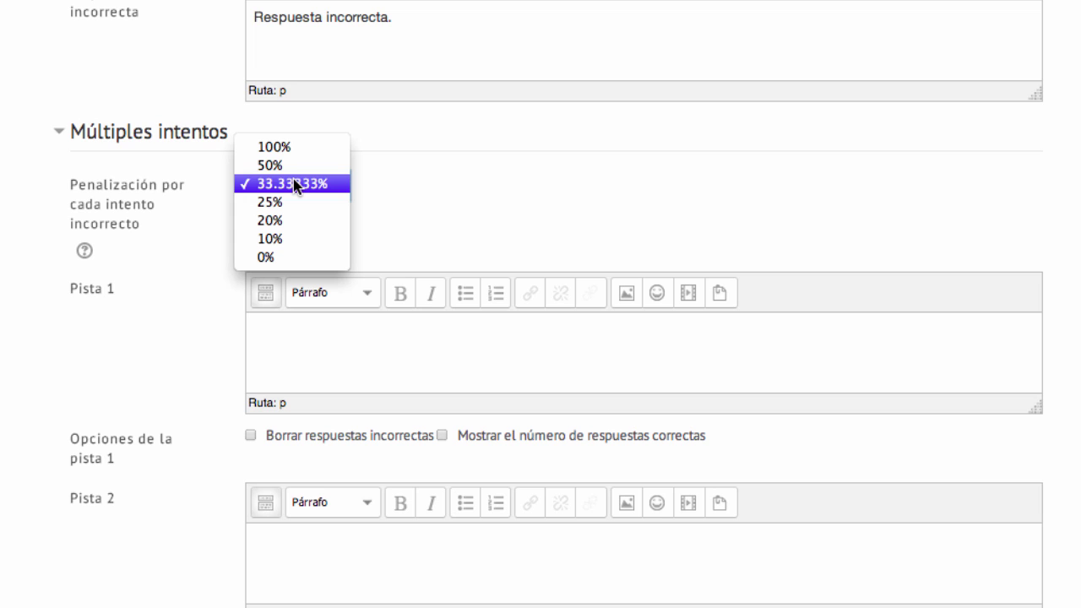
left_click(460, 179)
scroll(458, 178, "down", 5)
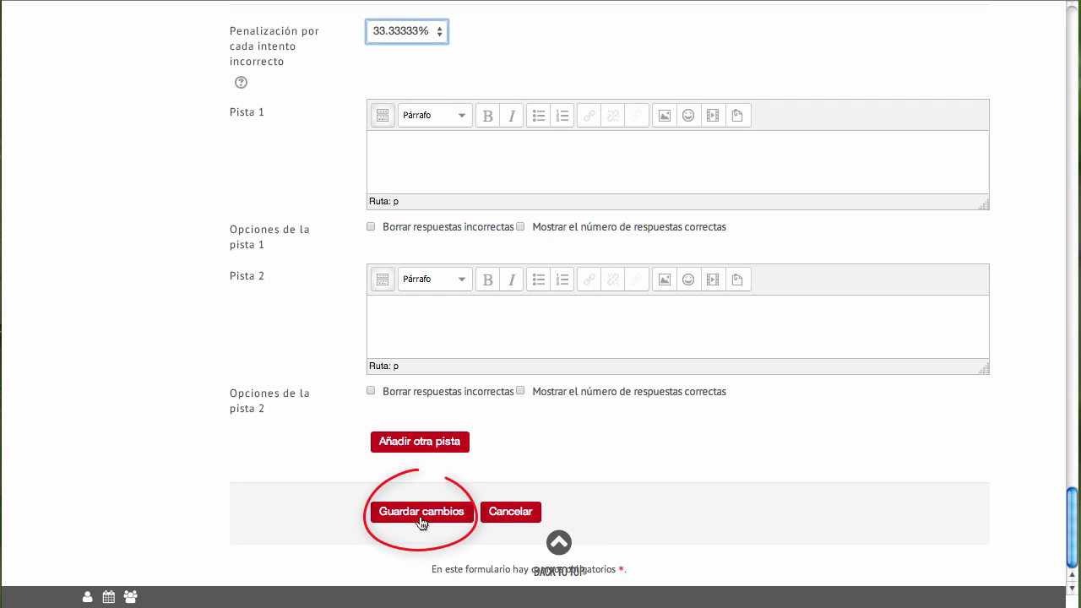
left_click(420, 519)
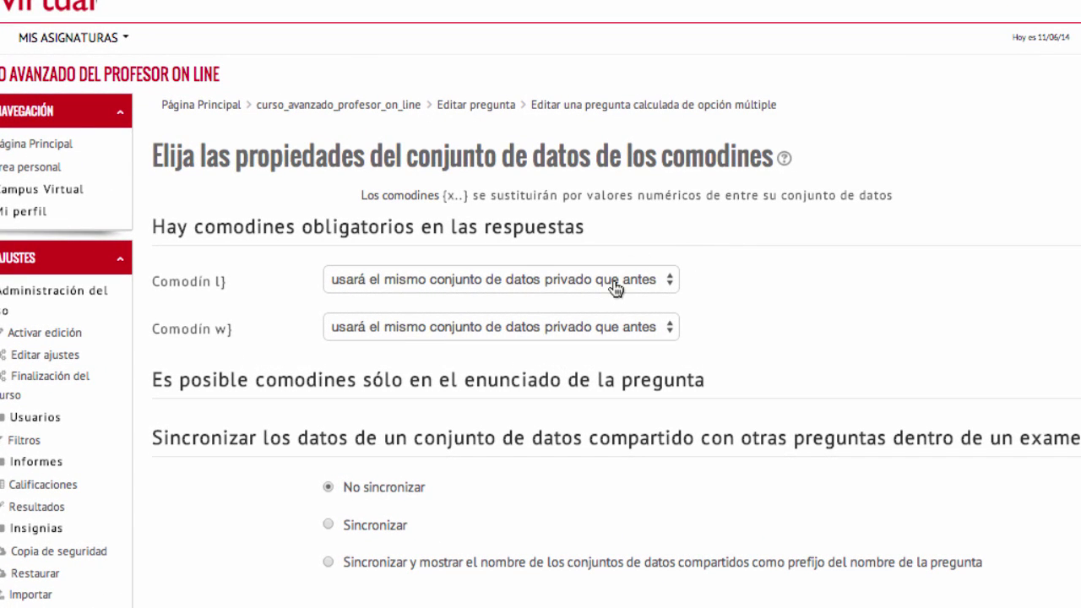
Make wildcards l and w each use a new shared dataset and continue to the dataset editing page
left_click(615, 286)
left_click(599, 296)
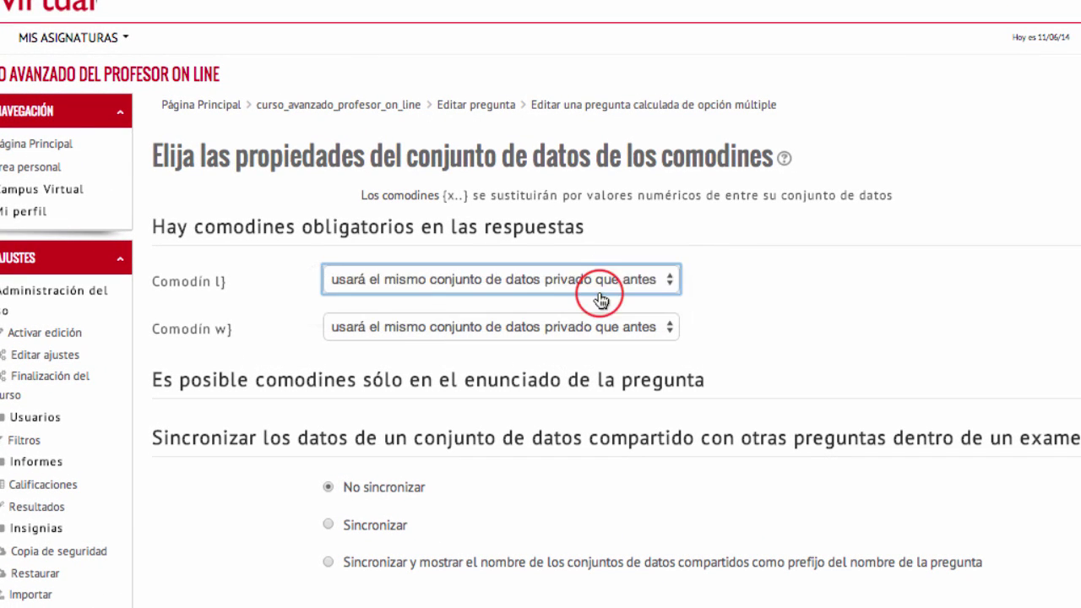
left_click(609, 331)
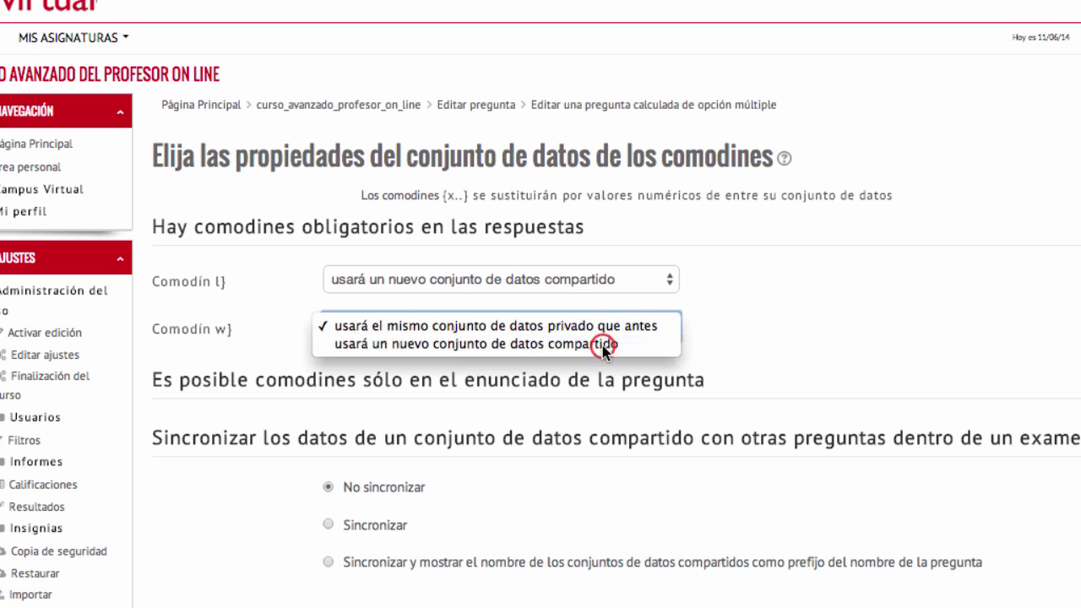
left_click(604, 345)
scroll(693, 358, "down", 2)
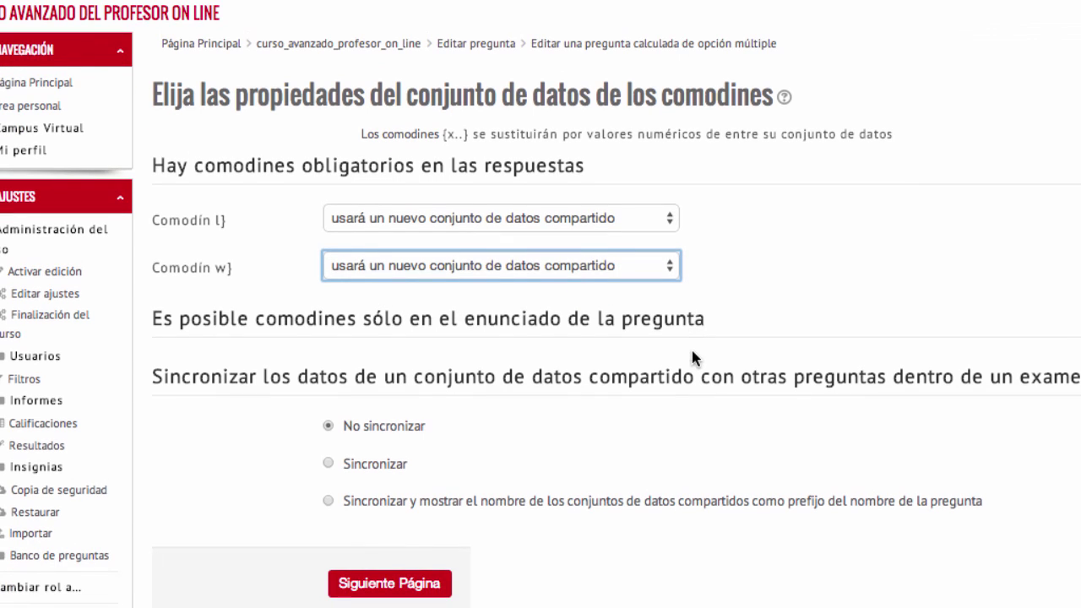
left_click(402, 593)
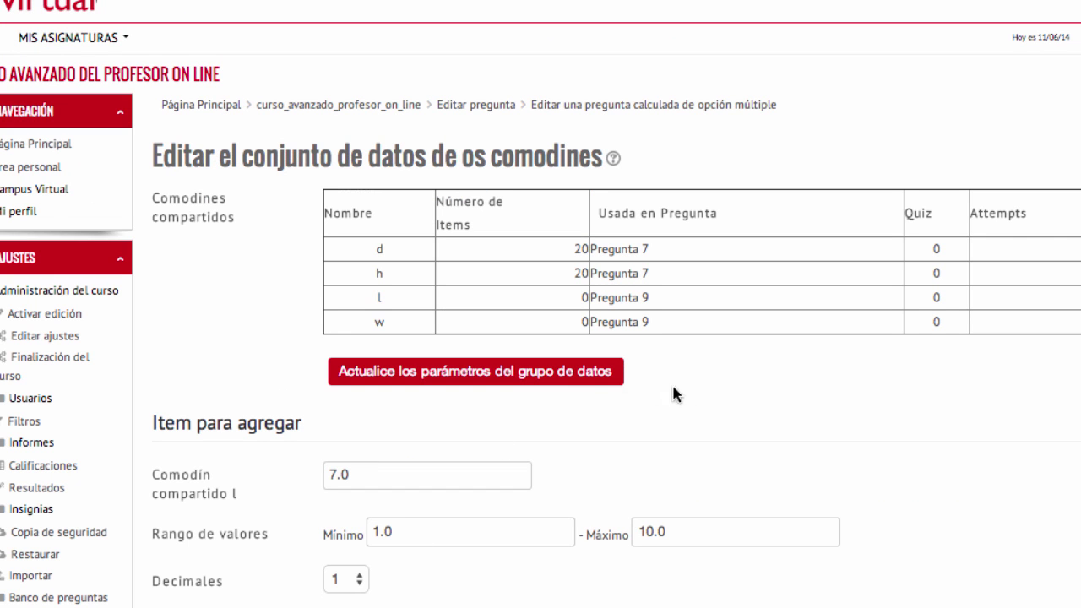
Set the maximum of the value range for shared wildcard l to 100
scroll(700, 387, "down", 1)
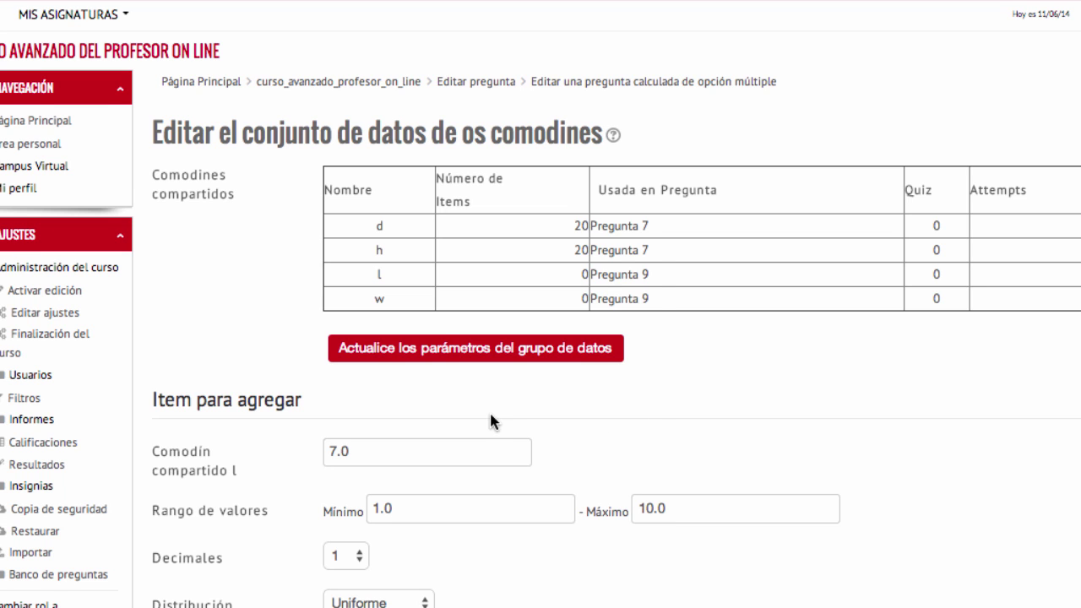
scroll(490, 406, "down", 5)
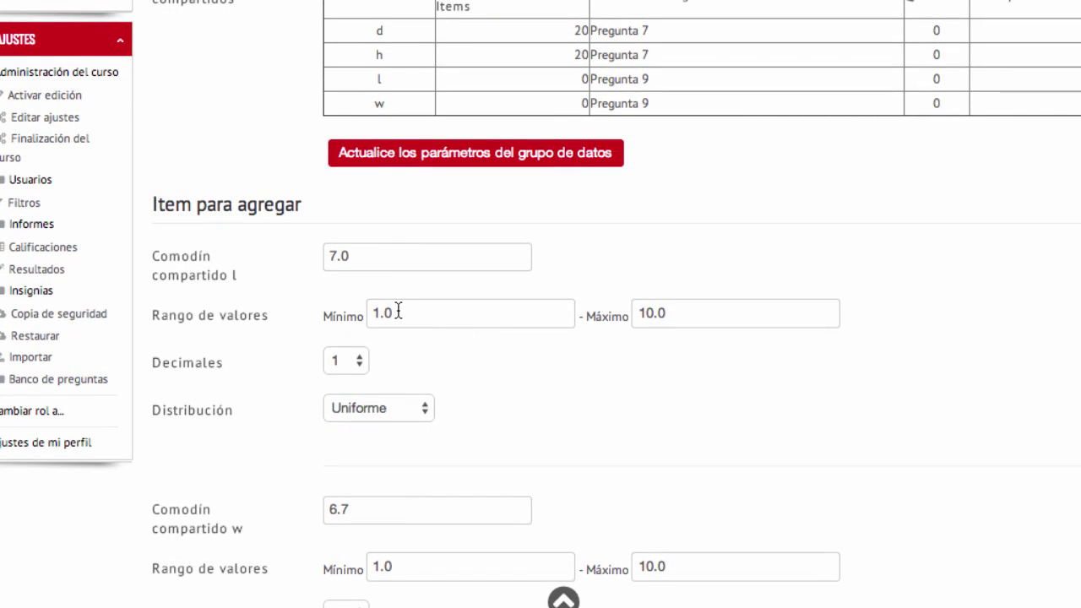
left_click(398, 311)
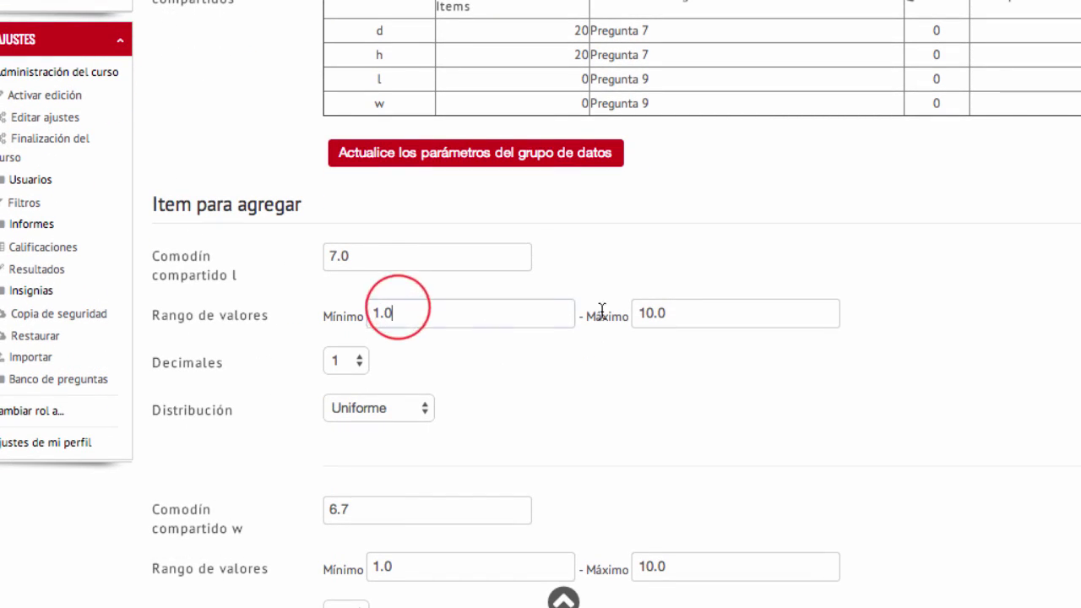
left_click(689, 310)
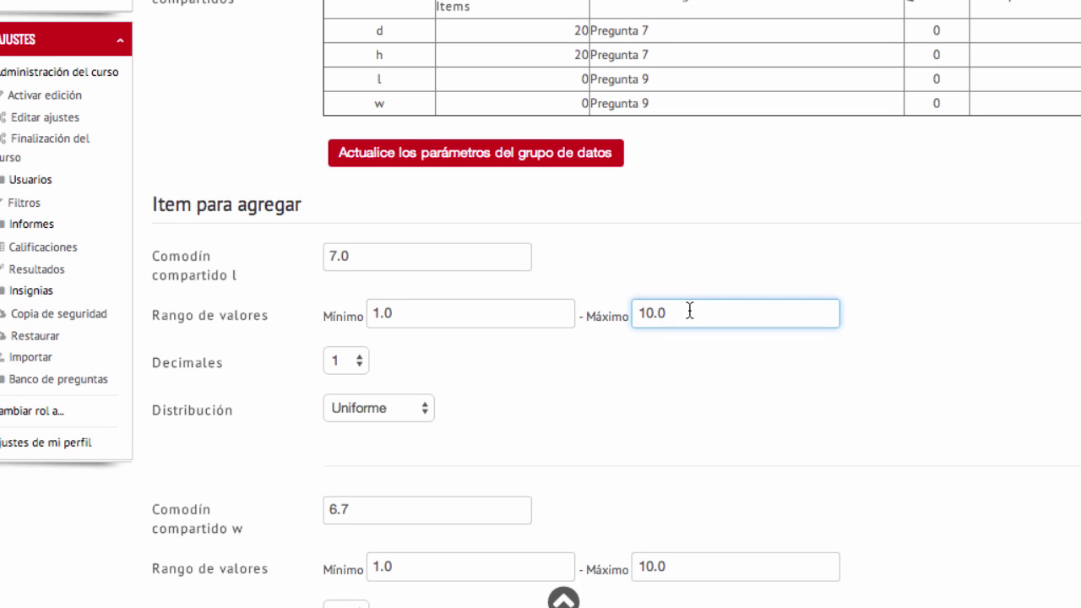
key("BackSpace")
key("BackSpace")
type("0")
Set the maximum of the value range for shared wildcard w to 100
scroll(694, 370, "down", 5)
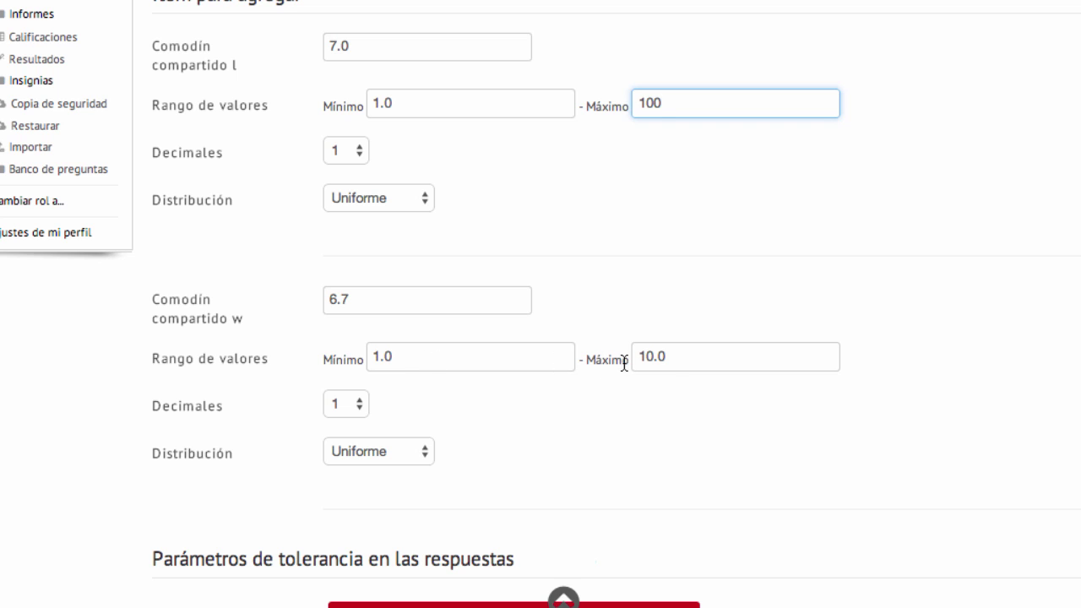
left_click(668, 360)
key("BackSpace")
key("BackSpace")
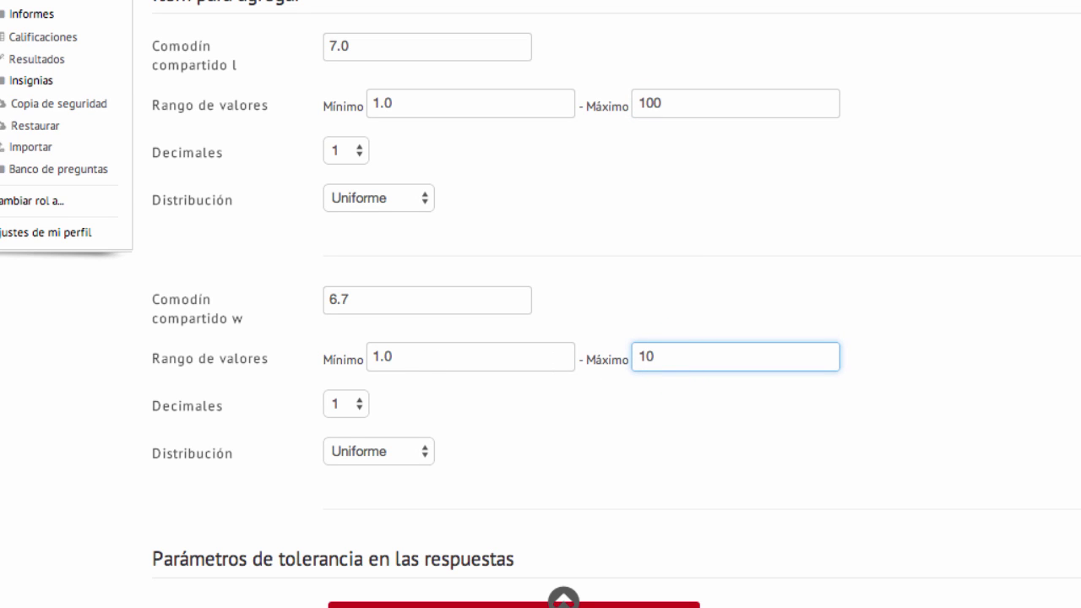
type("0")
scroll(795, 429, "down", 5)
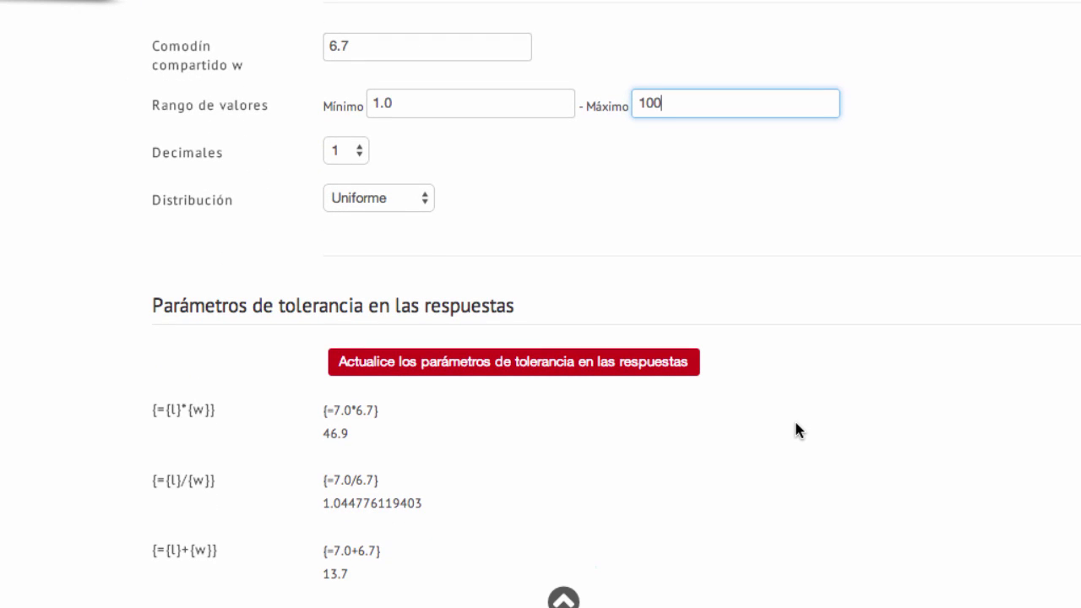
Add 20 new sets of wildcard values to the question, keeping the option to reuse the previous value if available
scroll(795, 429, "down", 2)
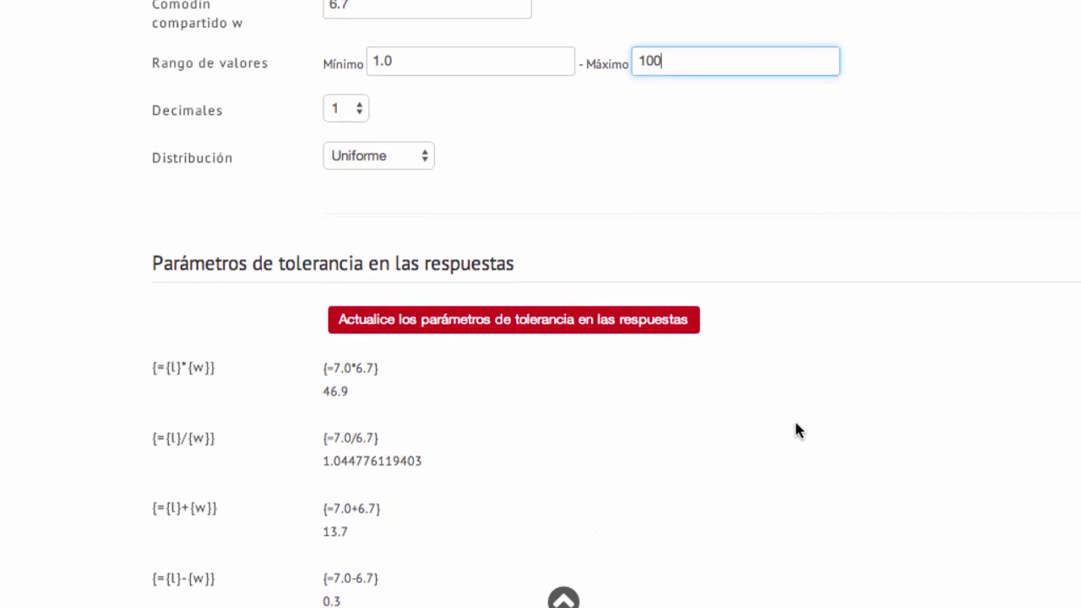
scroll(796, 429, "down", 4)
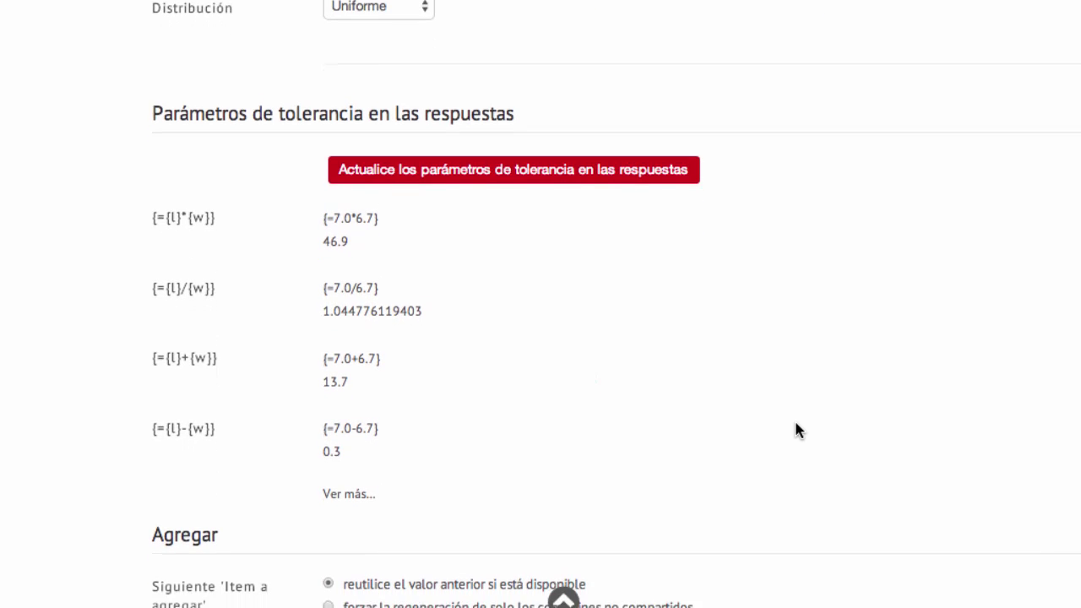
scroll(796, 429, "down", 1)
scroll(795, 423, "down", 5)
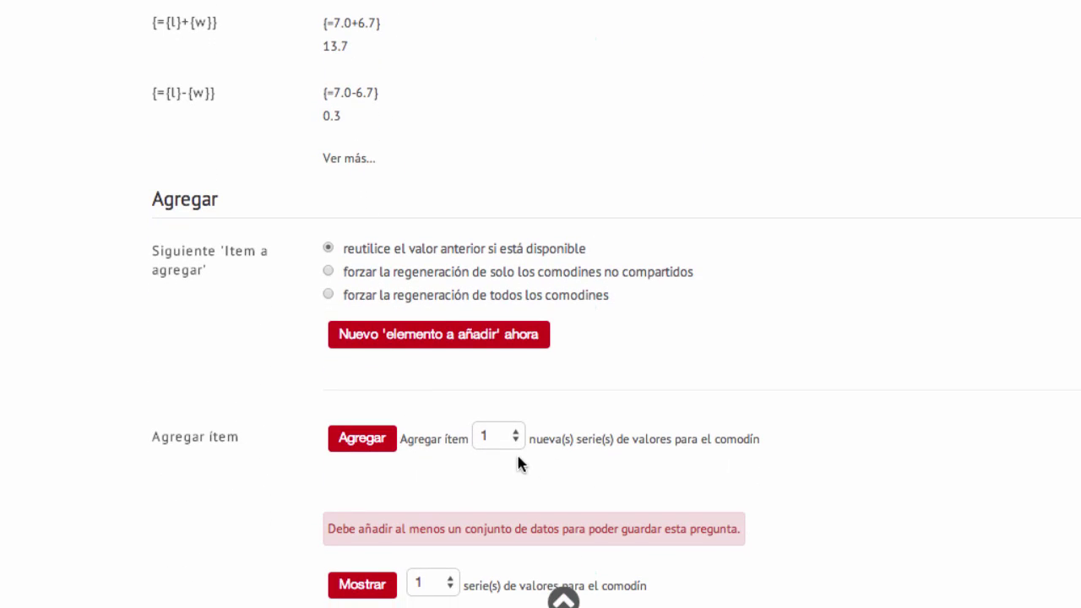
left_click(512, 440)
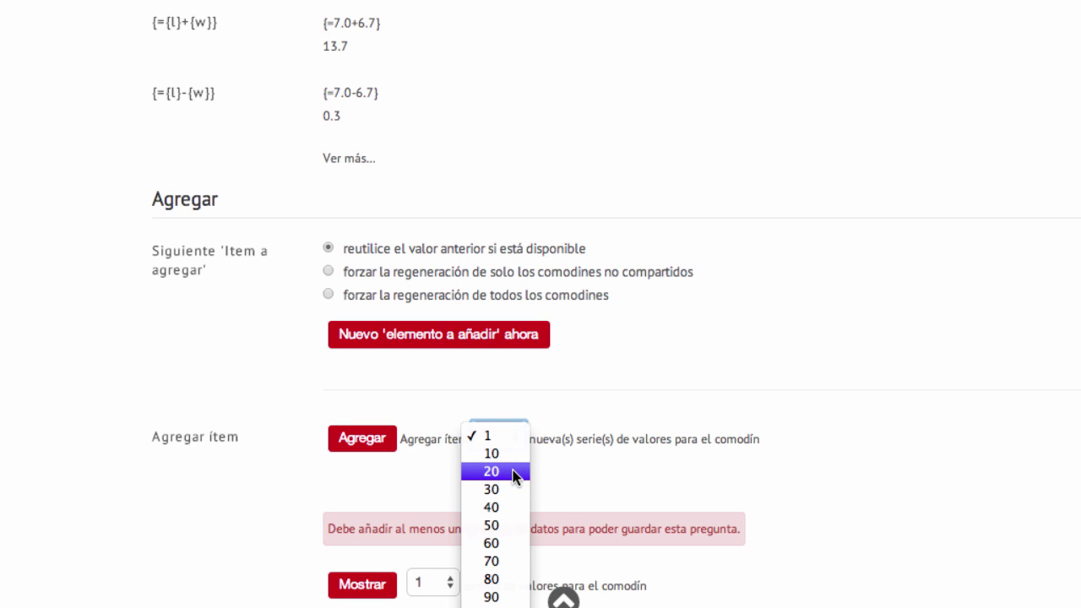
left_click(514, 476)
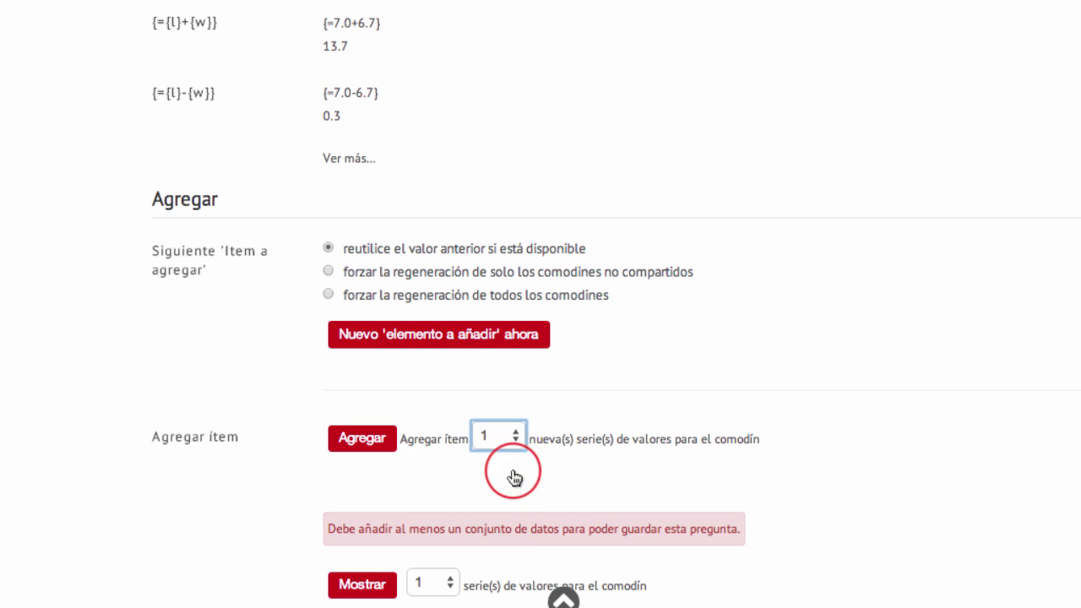
left_click(369, 452)
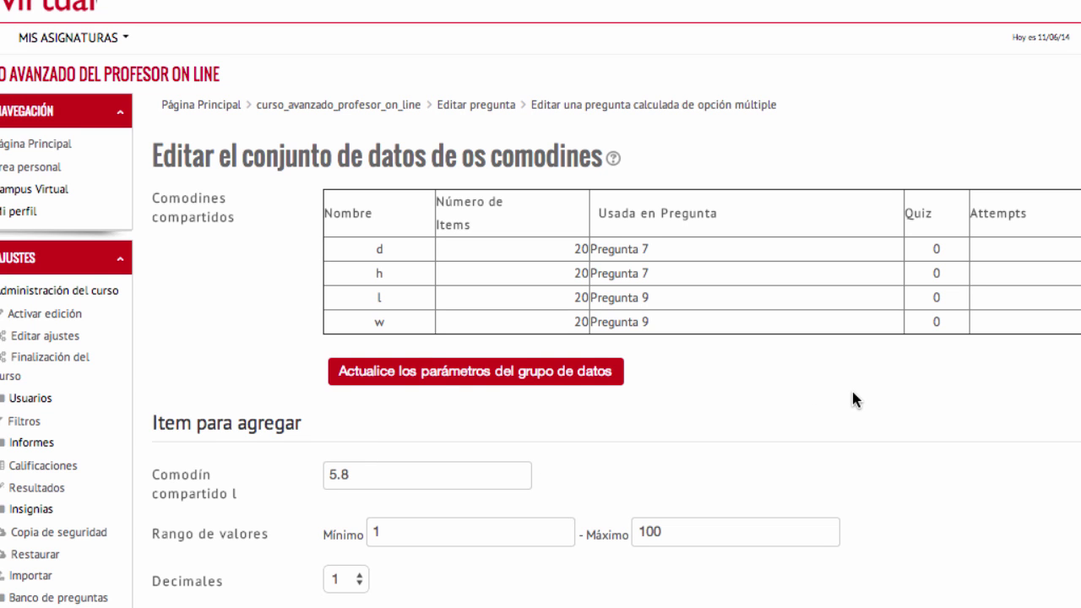
Check the generated wildcard values and answer results down the dataset page, and save the question's changes
scroll(855, 399, "down", 10)
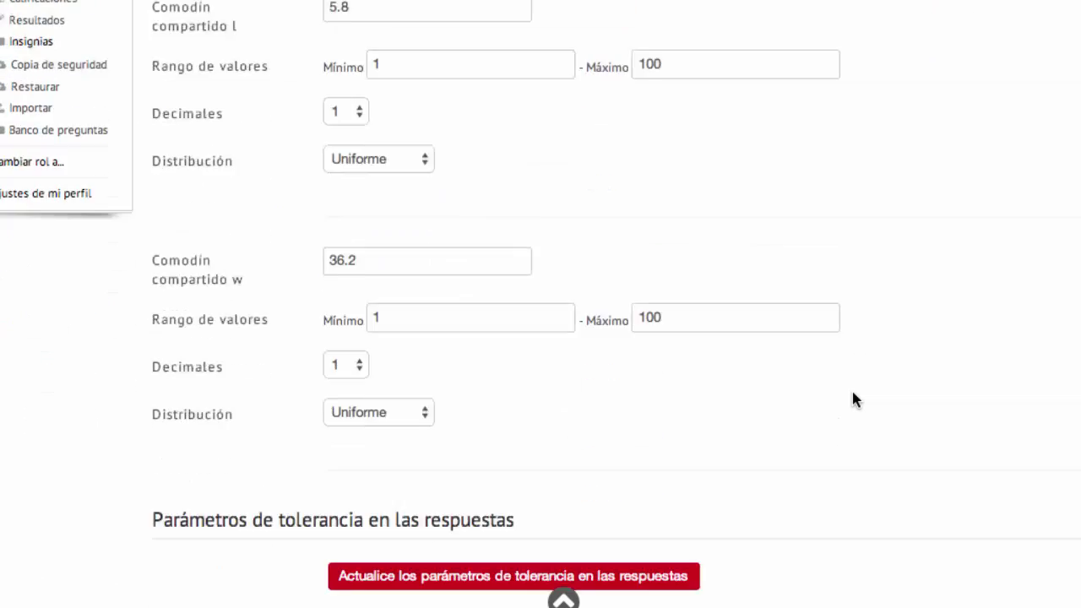
scroll(853, 399, "down", 15)
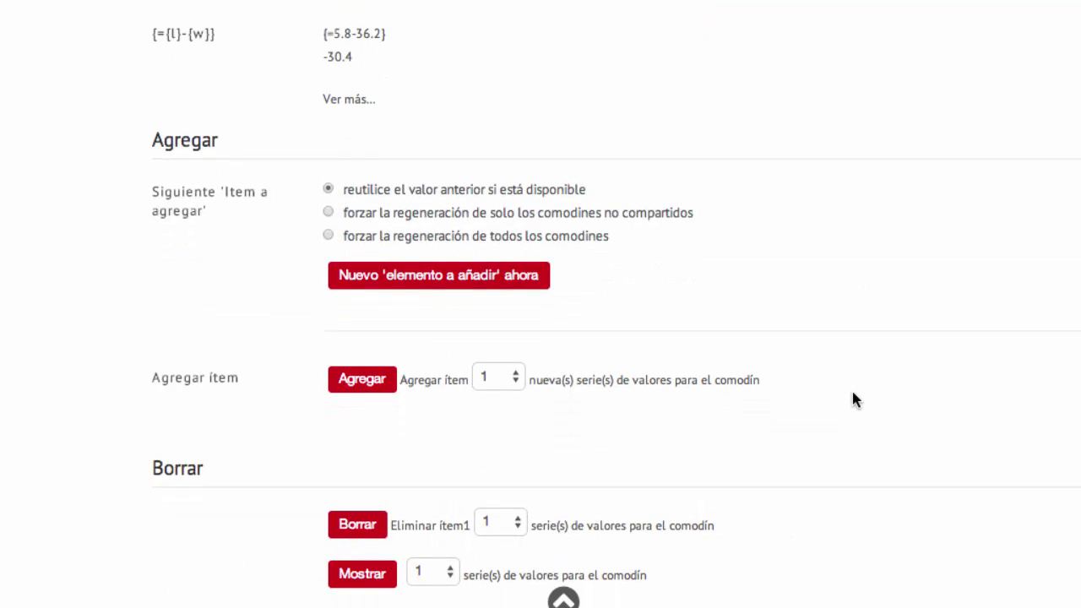
scroll(853, 400, "down", 8)
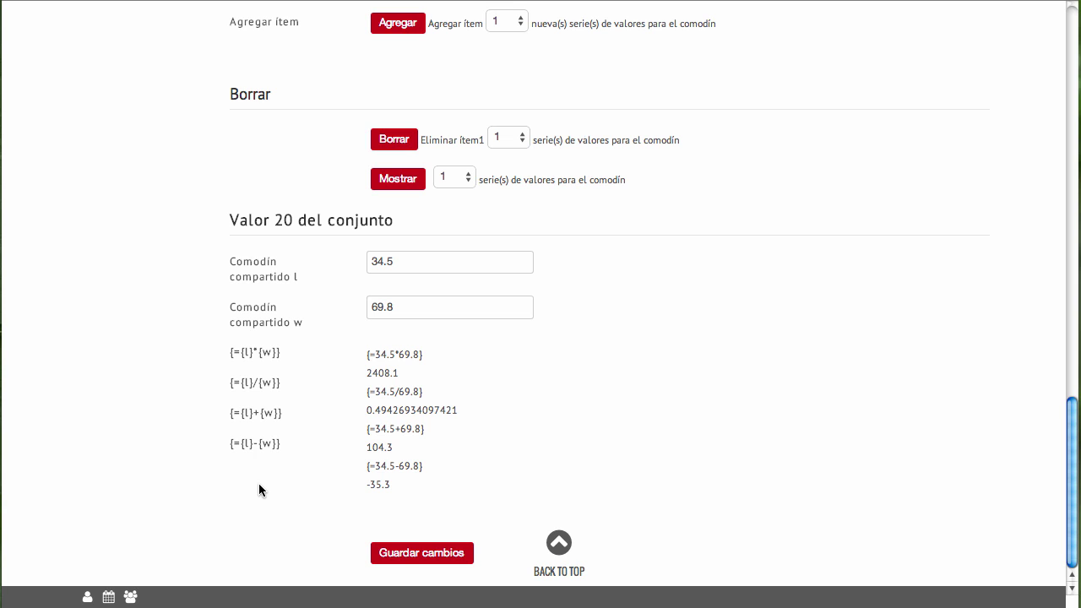
left_click(442, 557)
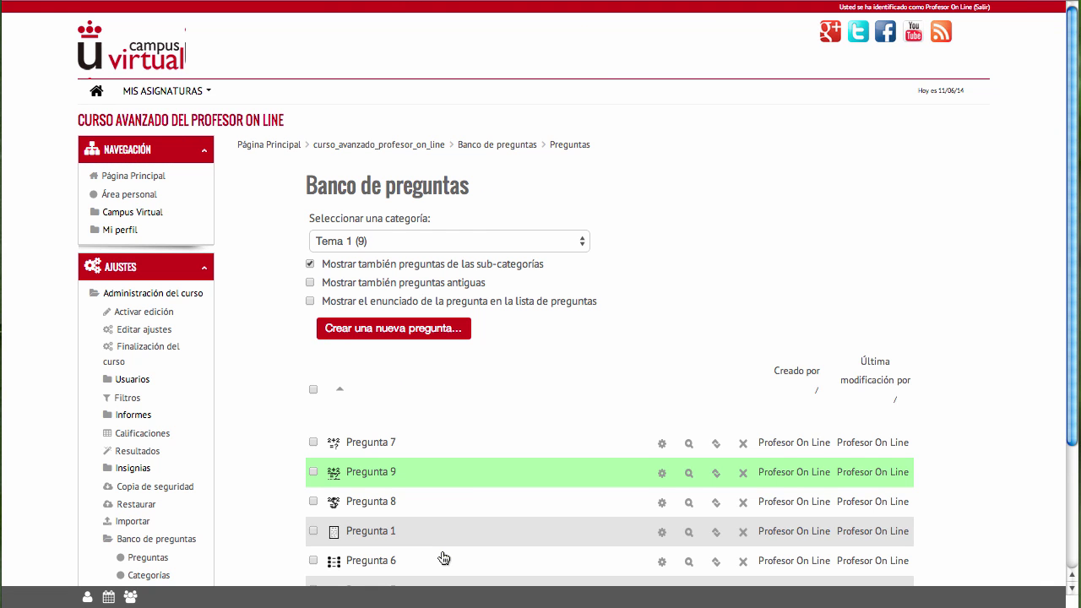
Open the preview of Pregunta 9 from the question bank and move its window so the whole question is in view
scroll(539, 361, "down", 3)
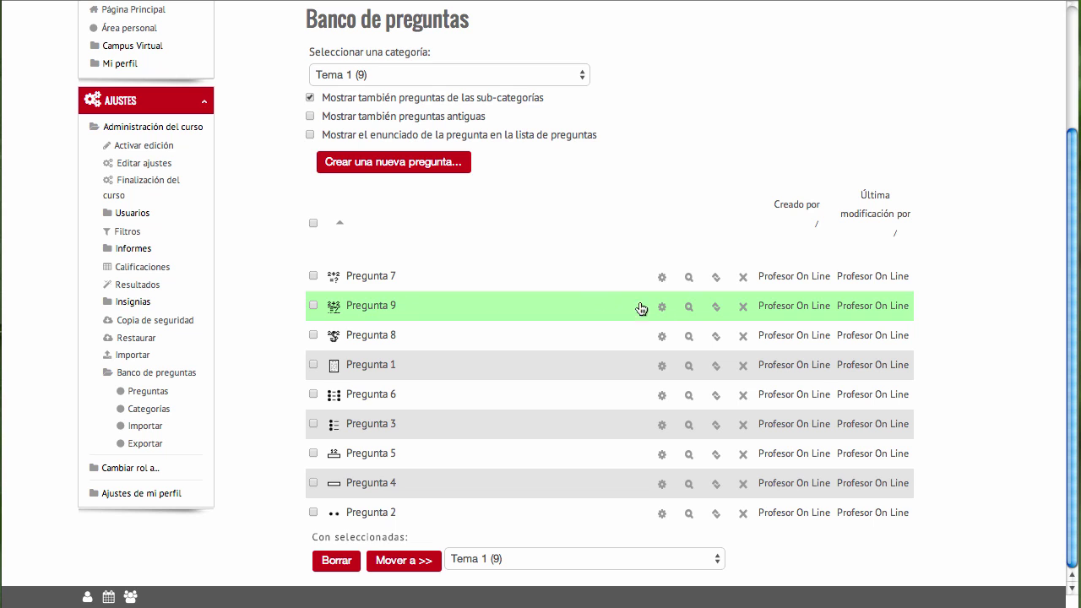
left_click(689, 310)
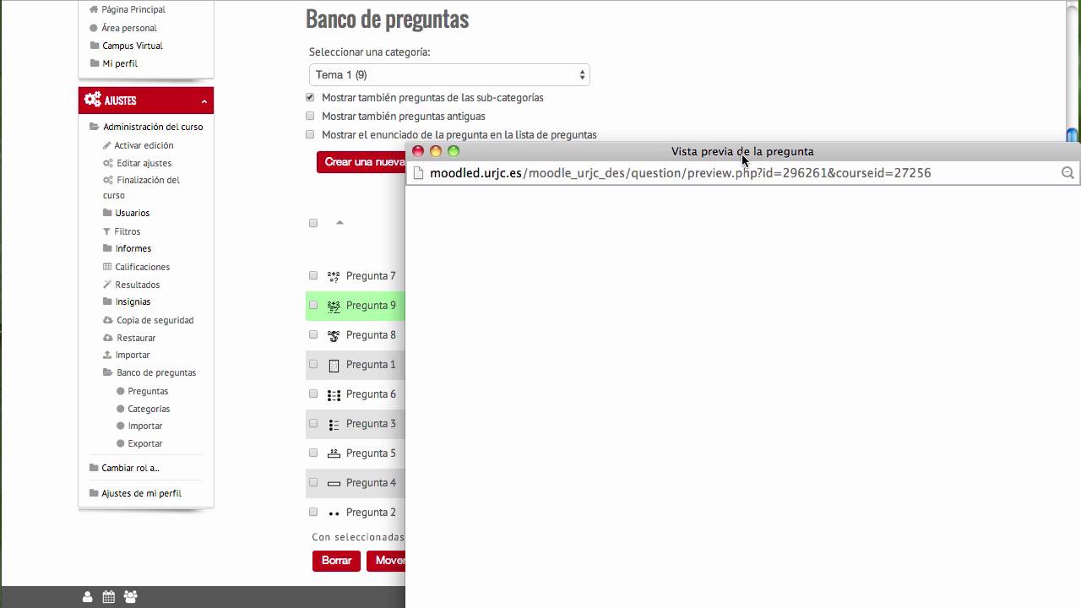
left_click_drag(741, 154, 574, 25)
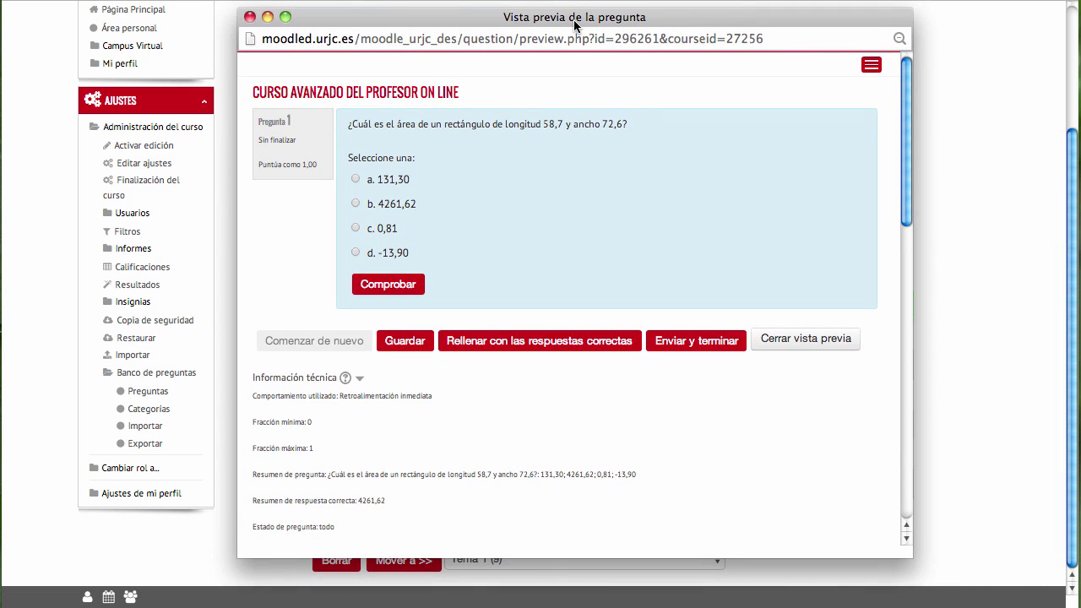